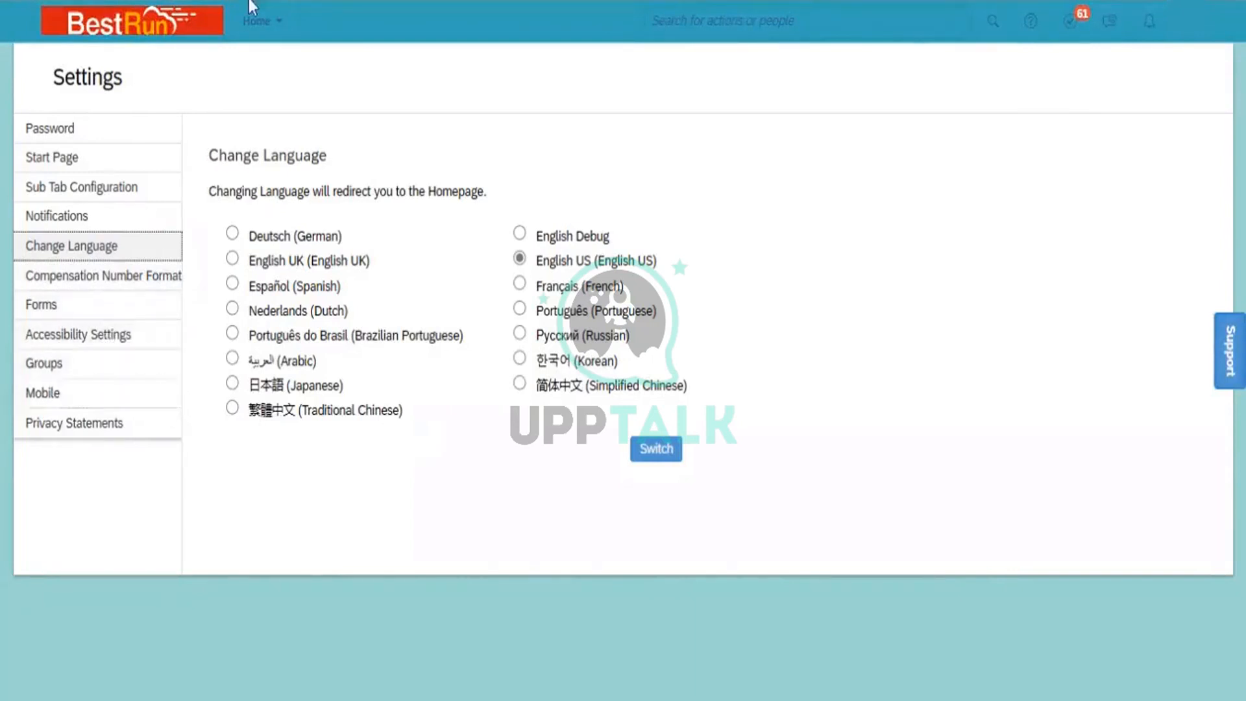
Step: Switch to the ITM_6th Batch workbook in Excel and review the four methods listed under the Proxy Management heading
{"action": "key", "text": "alt+Tab"}
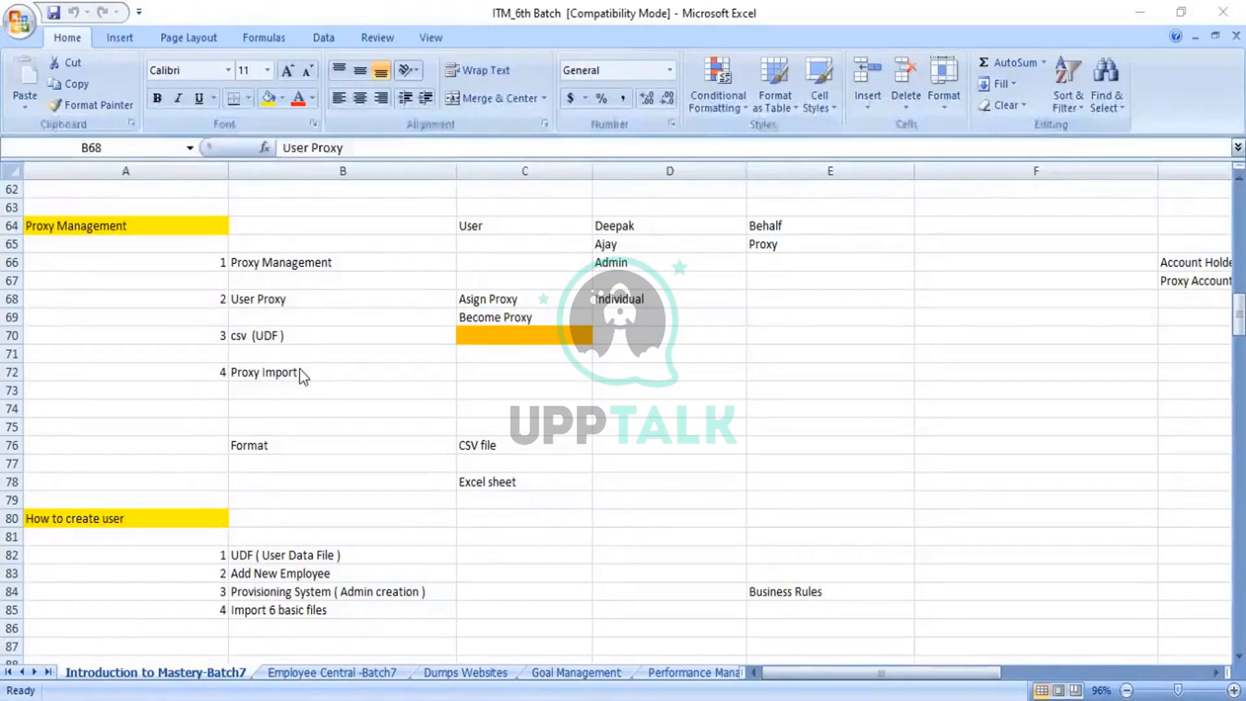
{"action": "left_click", "coordinate": [293, 259]}
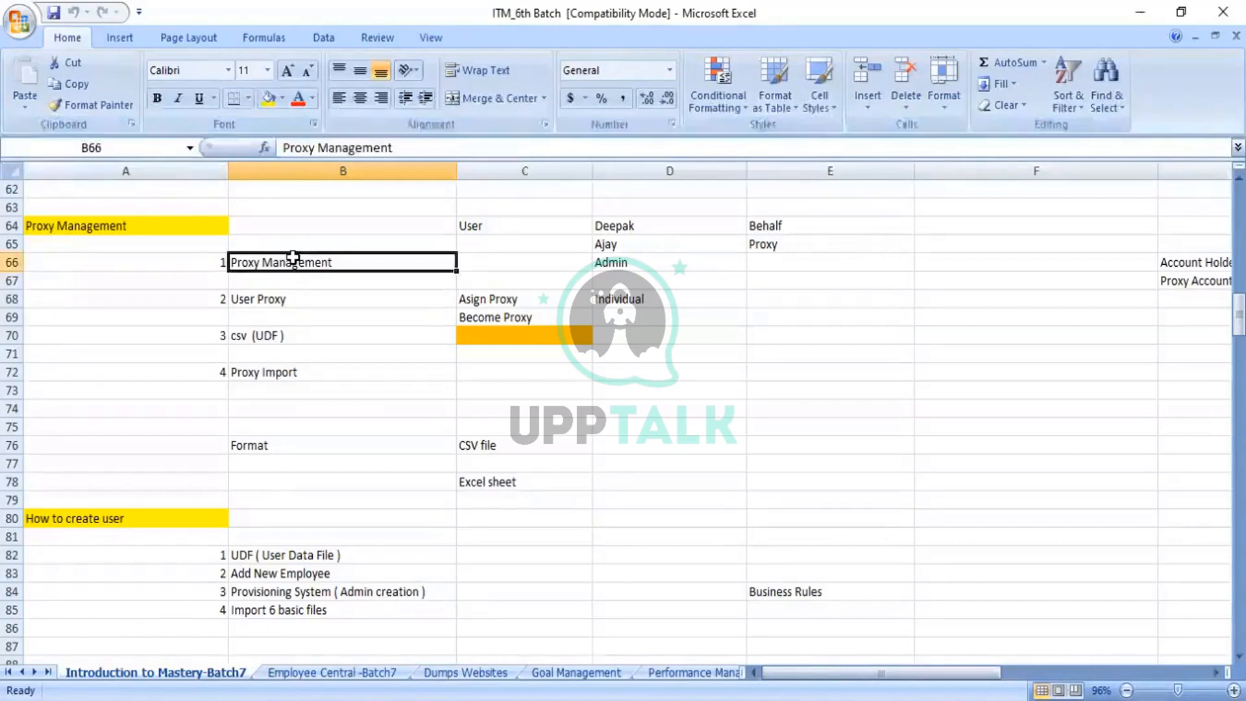
{"action": "left_click", "coordinate": [273, 335]}
{"action": "left_click", "coordinate": [271, 371]}
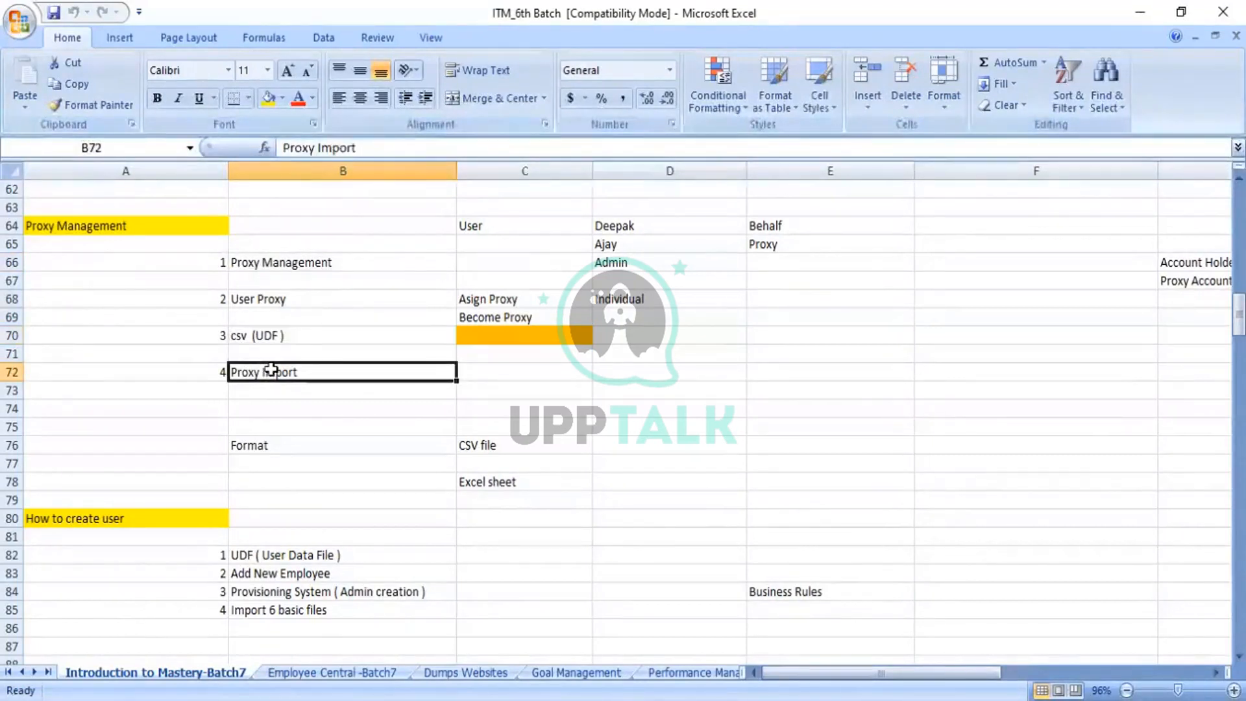
{"action": "left_click", "coordinate": [287, 337]}
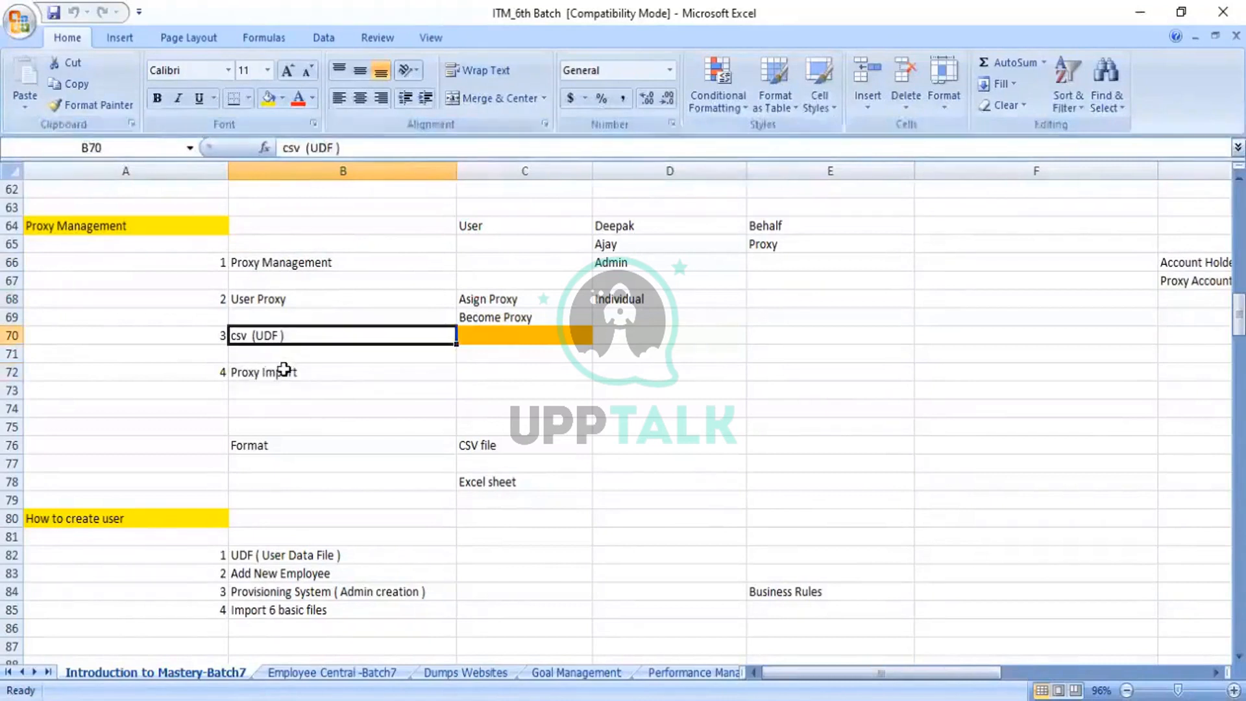
{"action": "left_click", "coordinate": [284, 369]}
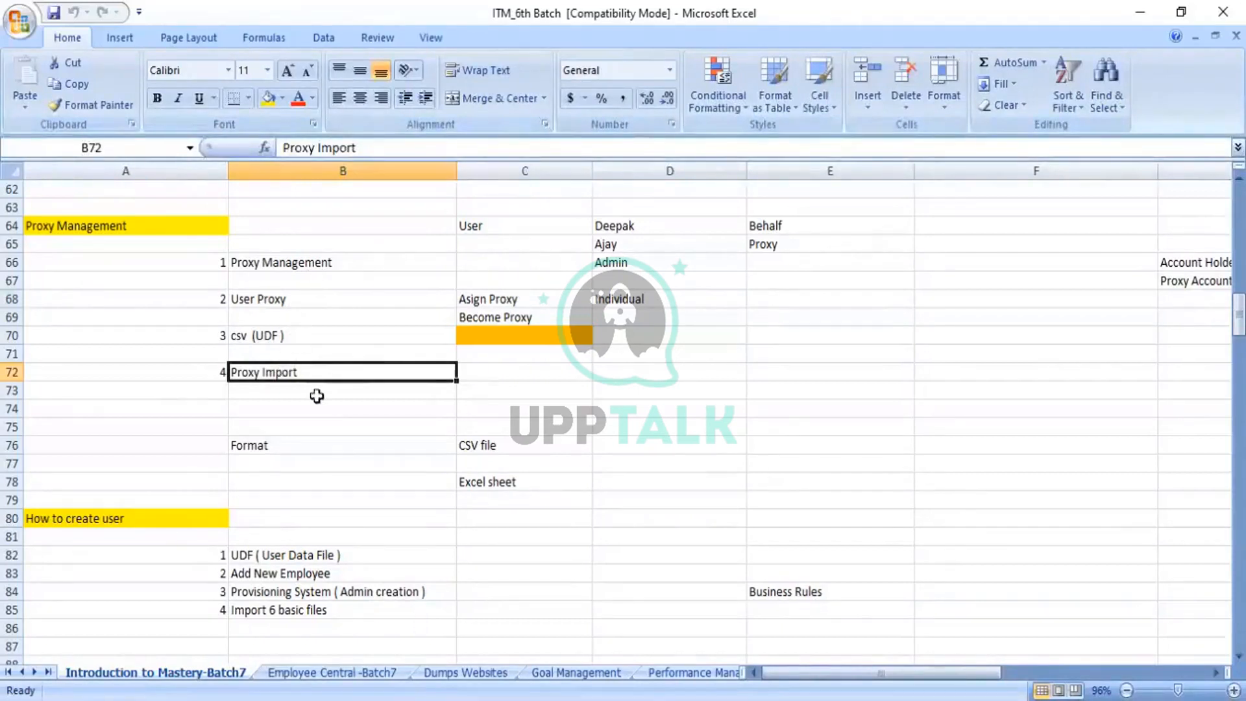
{"action": "left_click", "coordinate": [286, 299]}
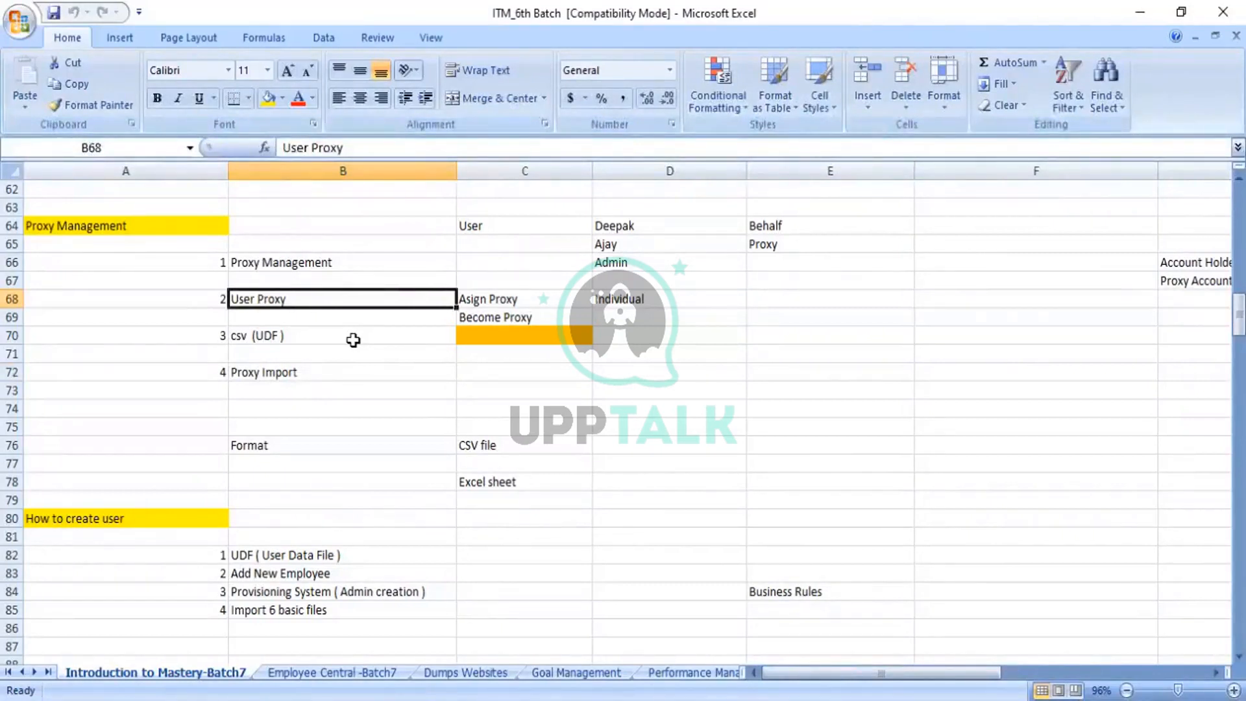
{"action": "left_click", "coordinate": [321, 262]}
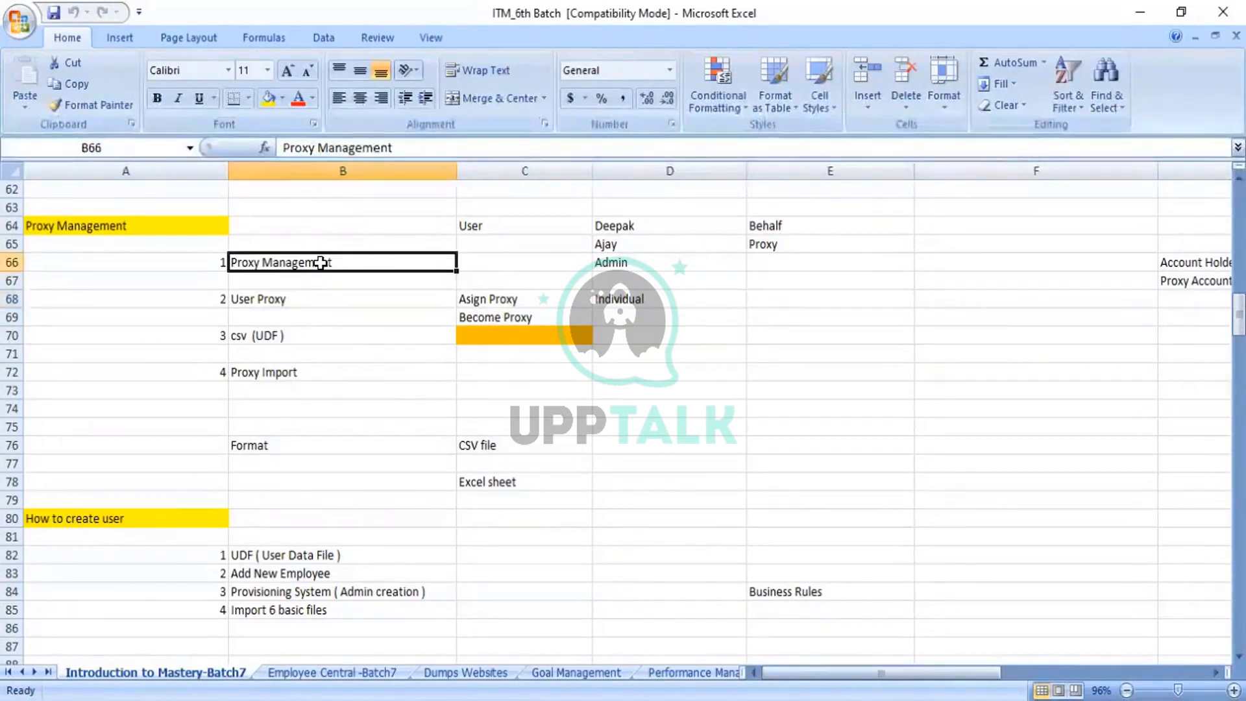
{"action": "left_click", "coordinate": [298, 300]}
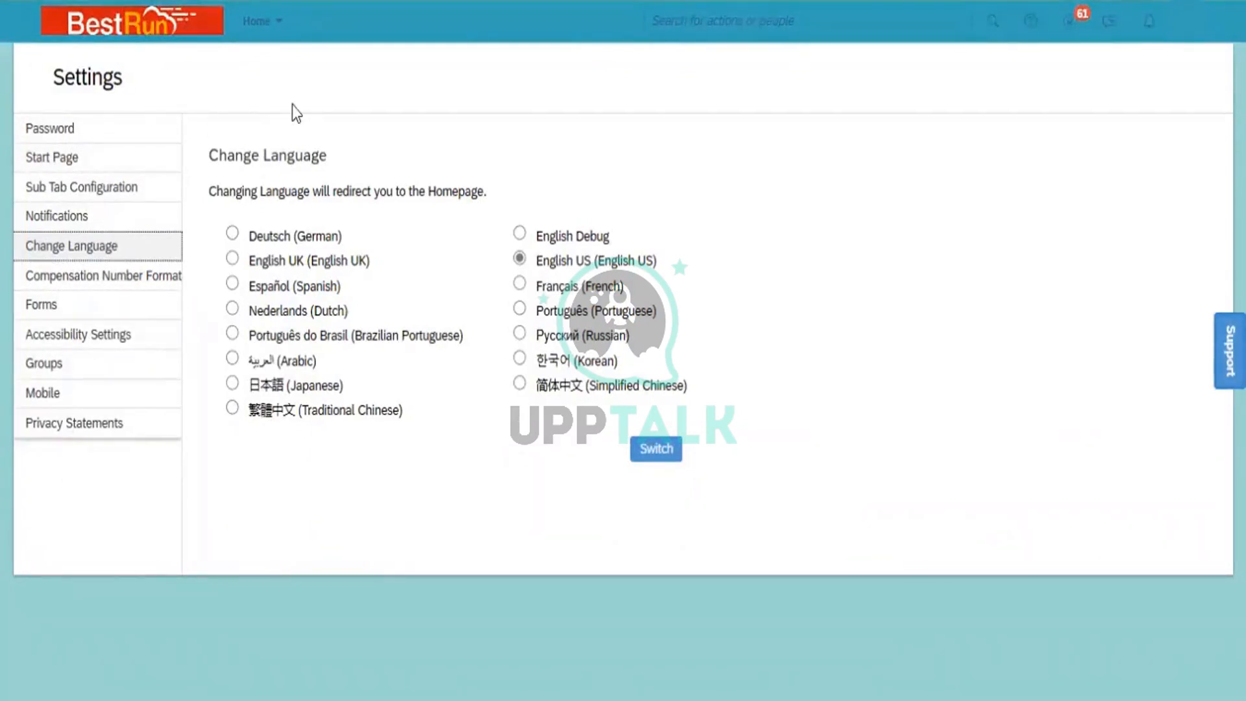
Step: Switch to SAP SuccessFactors and open Company System and Logo Settings from the full Admin Center tools list
{"action": "left_click", "coordinate": [279, 26]}
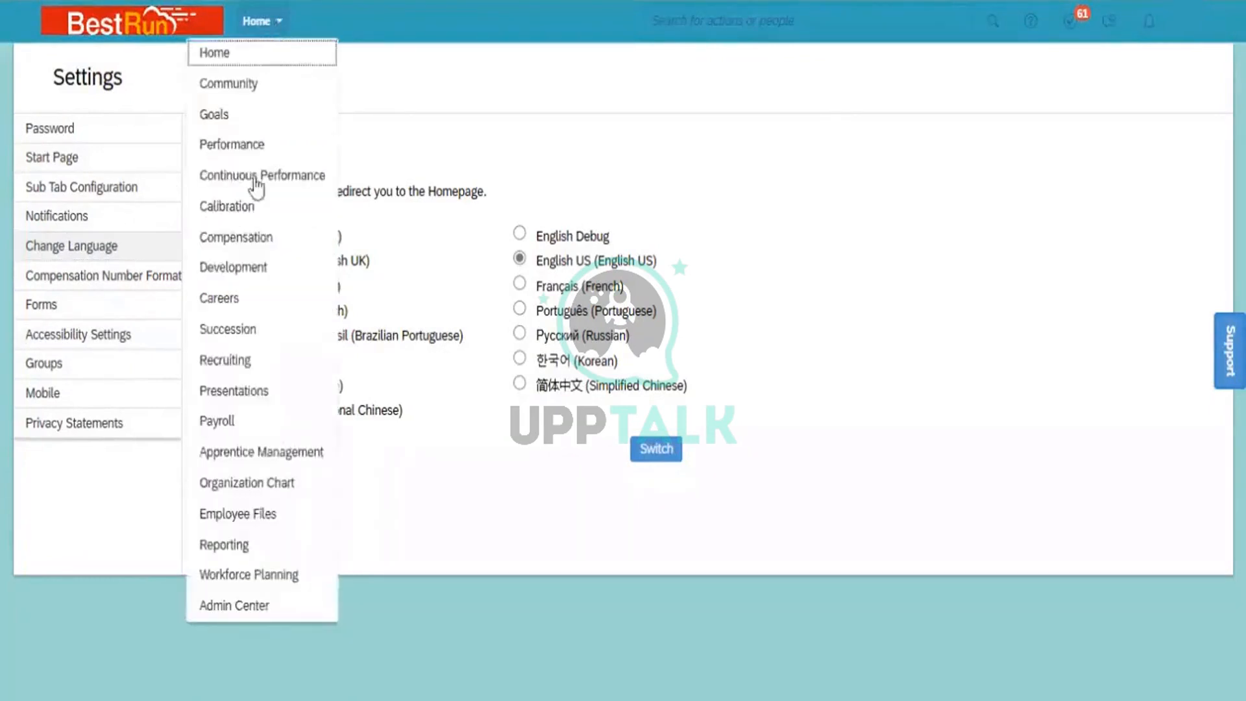
{"action": "left_click", "coordinate": [226, 606]}
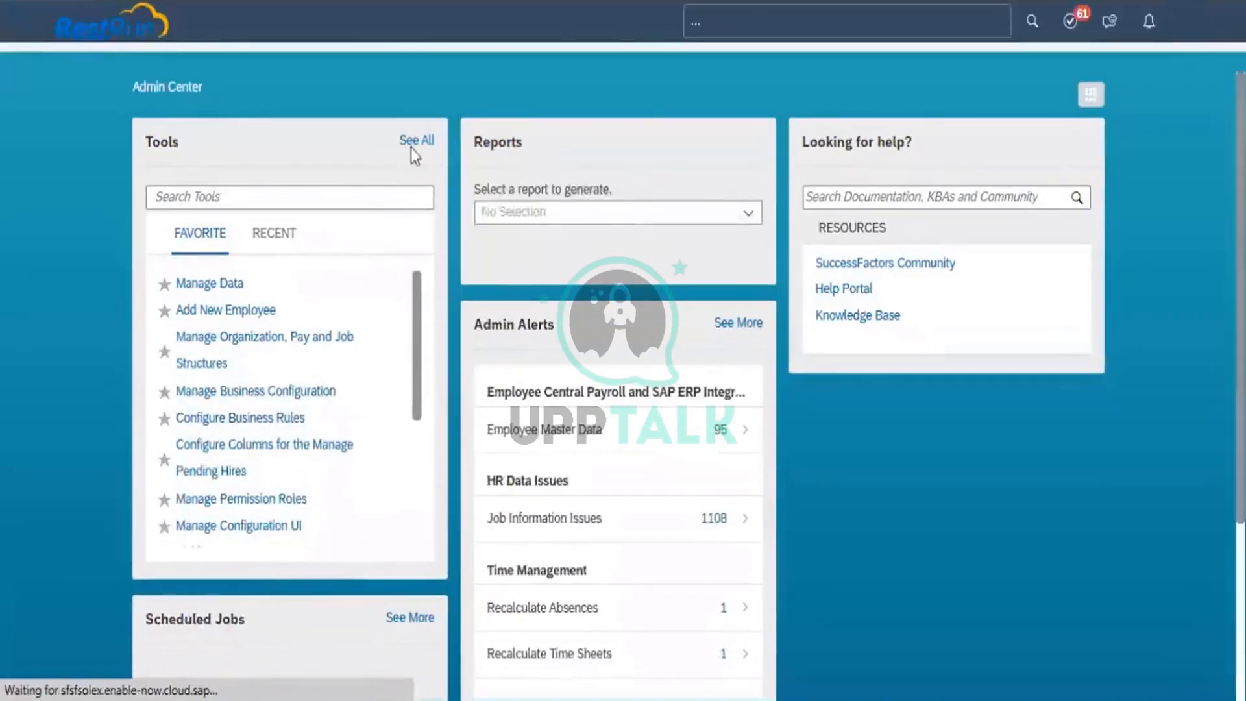
{"action": "left_click", "coordinate": [419, 141]}
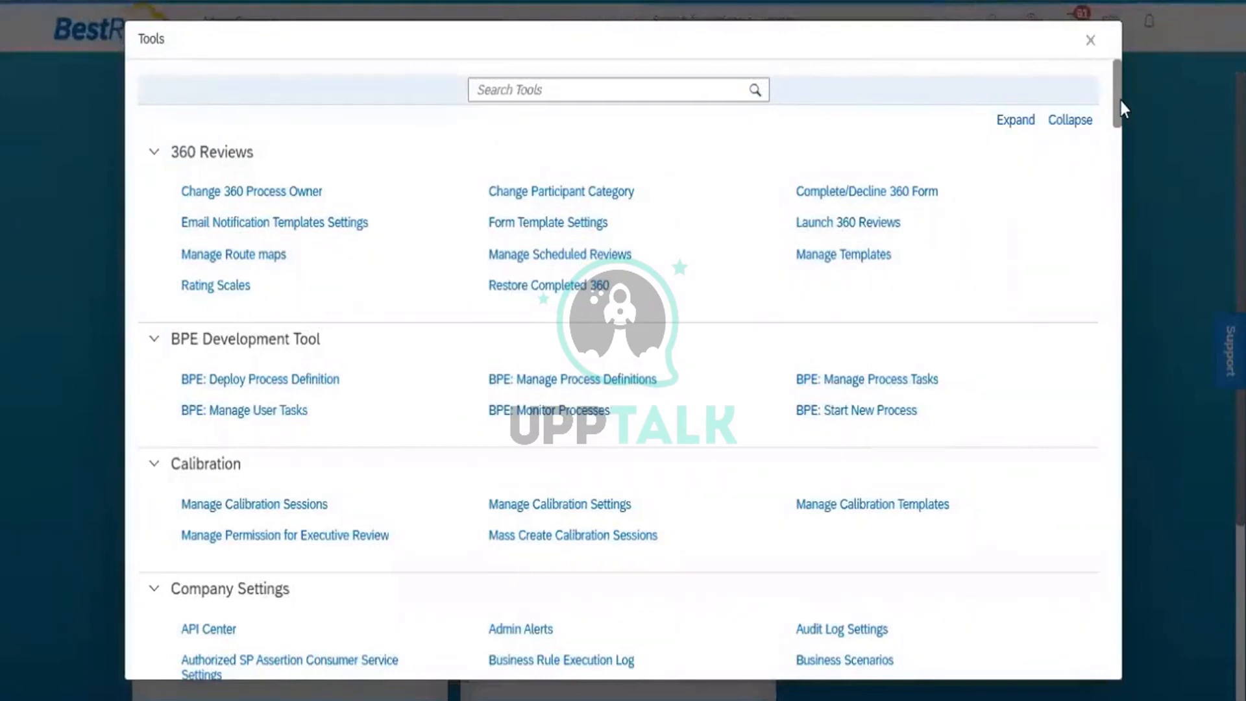
{"action": "left_click_drag", "start_coordinate": [1120, 102], "coordinate": [1122, 140]}
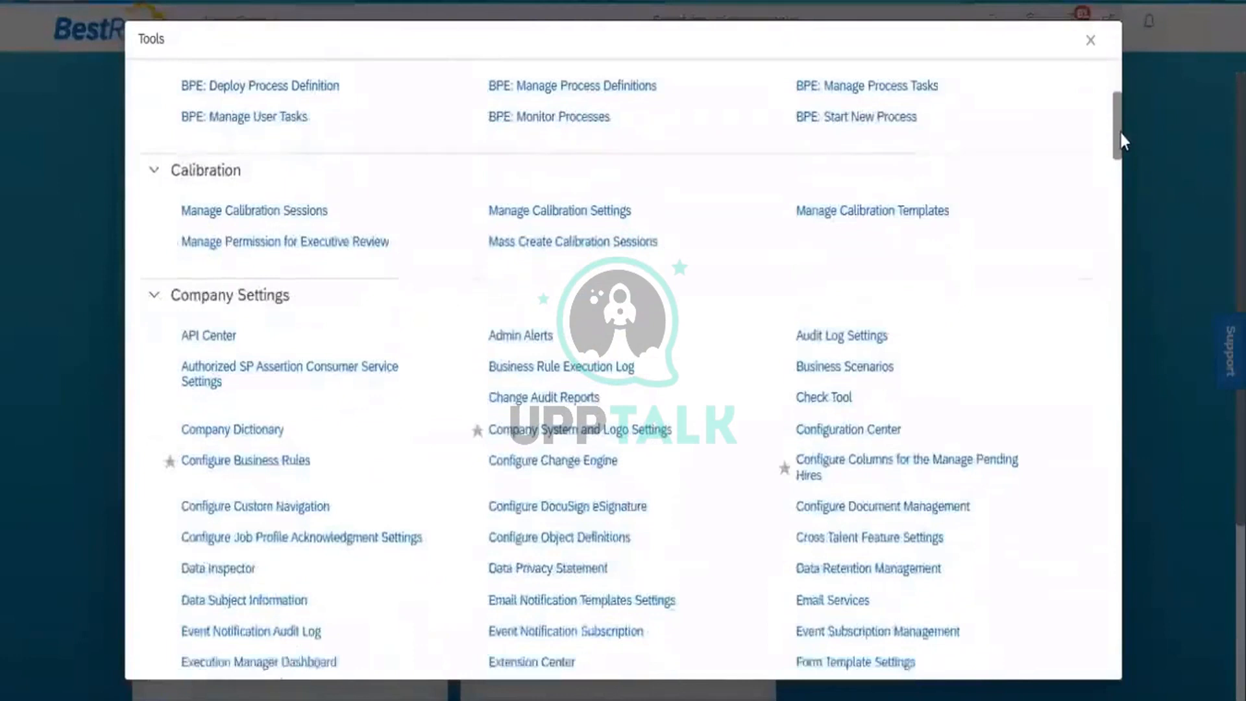
{"action": "left_click", "coordinate": [584, 431]}
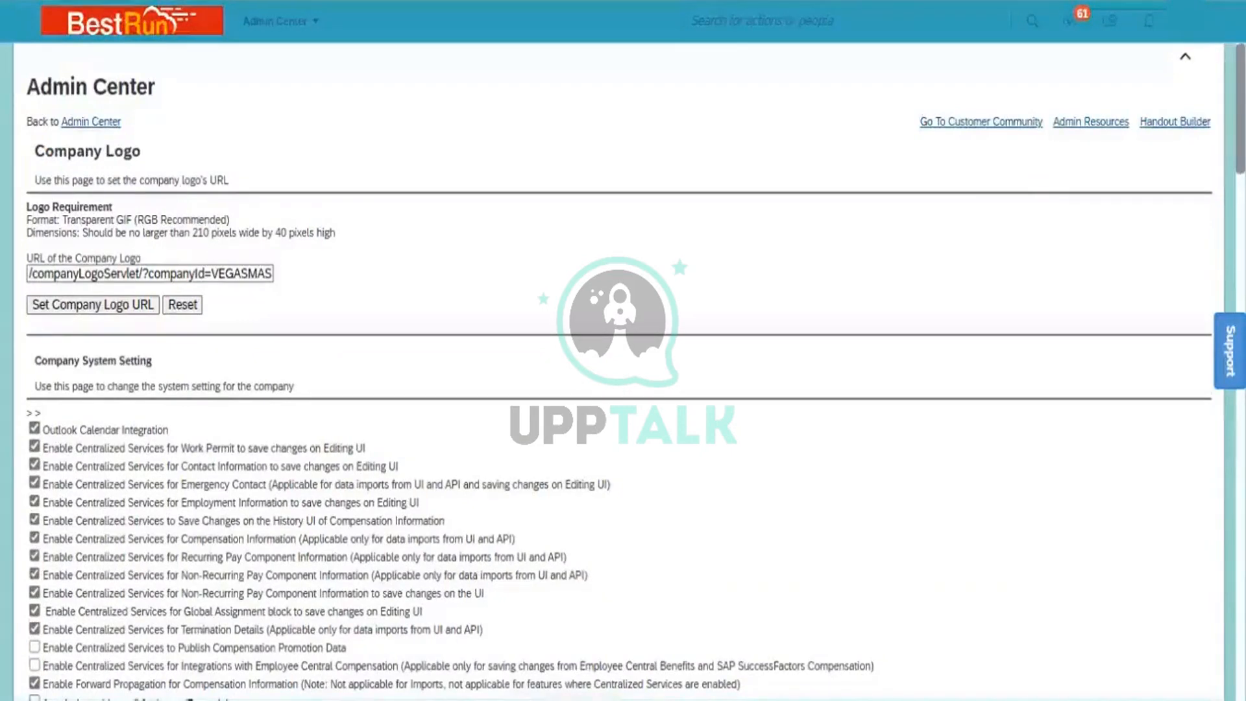
Step: Find the "proxy" option on the settings page, disable "Disable Proxy access for users without Proxy rights", and save the company system settings
{"action": "scroll", "coordinate": [622, 370], "scroll_direction": "down", "scroll_amount": 5}
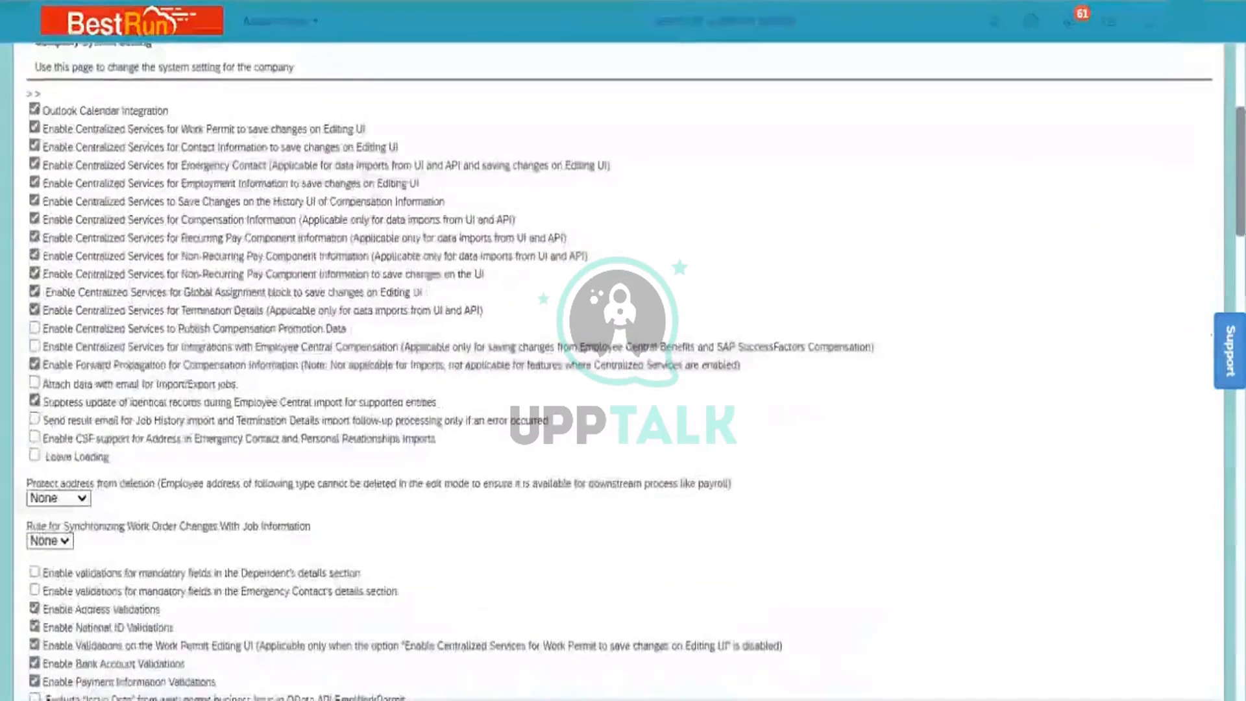
{"action": "scroll", "coordinate": [623, 369], "scroll_direction": "up", "scroll_amount": 4}
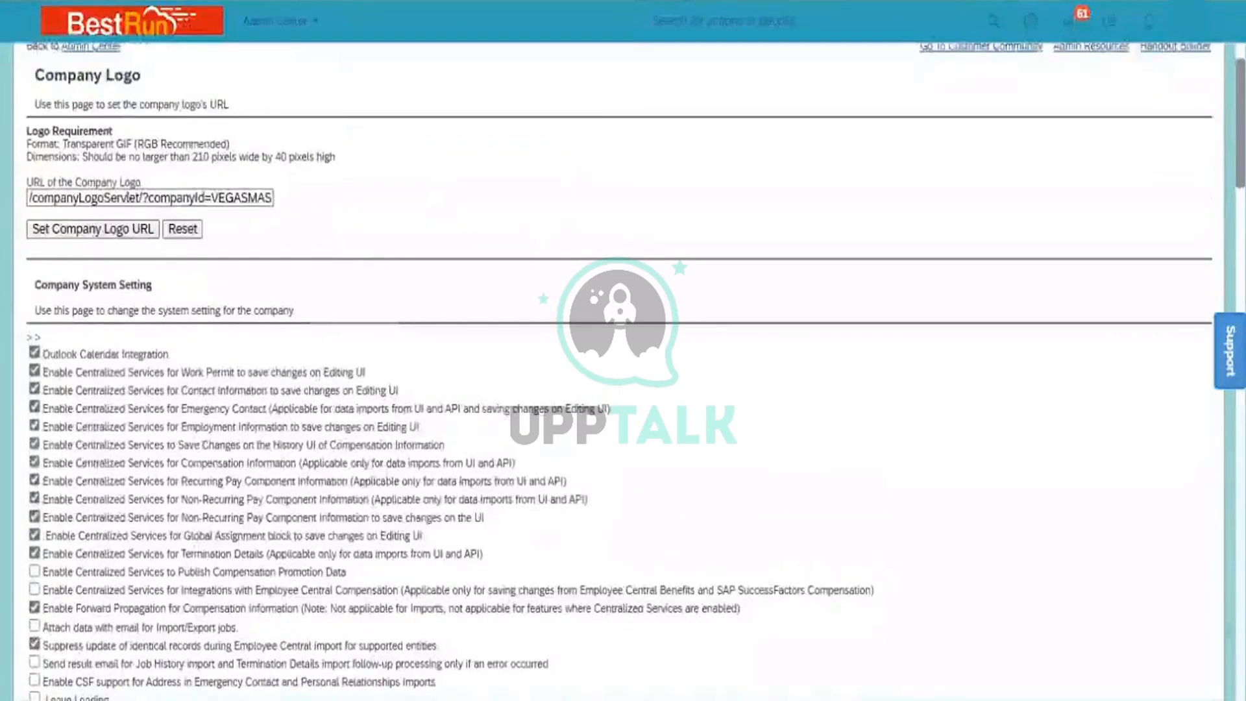
{"action": "key", "text": "ctrl+f"}
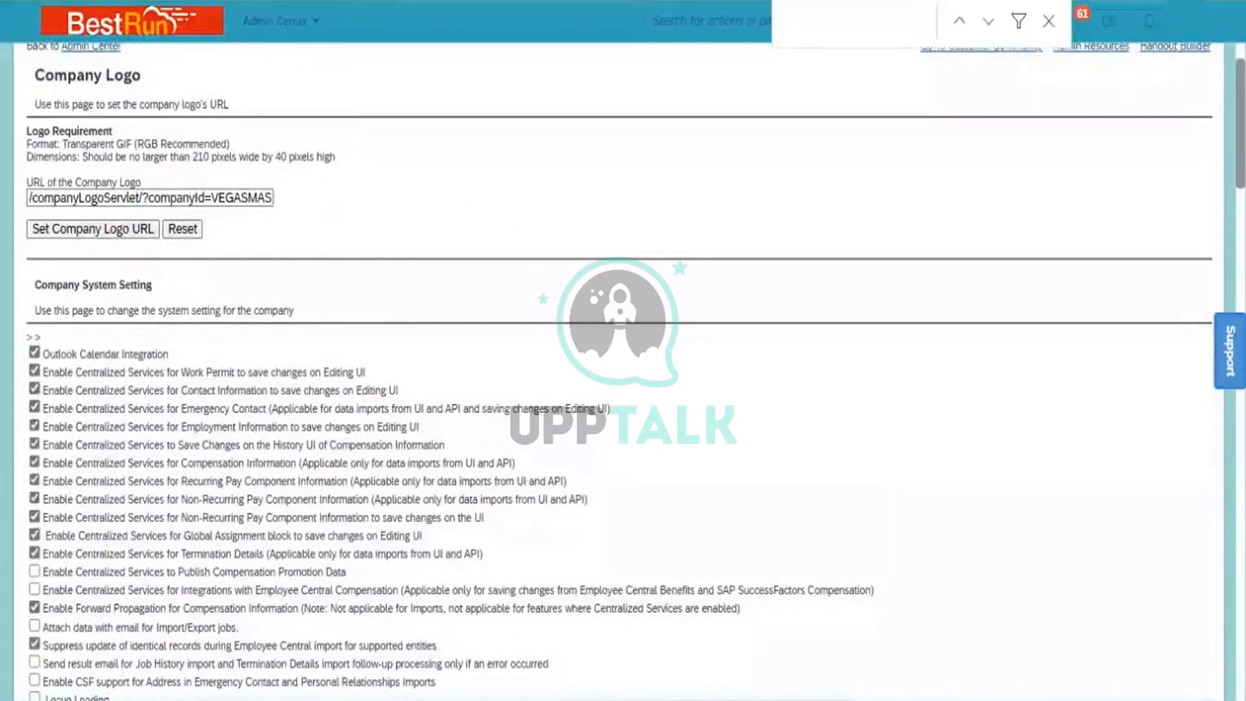
{"action": "type", "text": "proxy"}
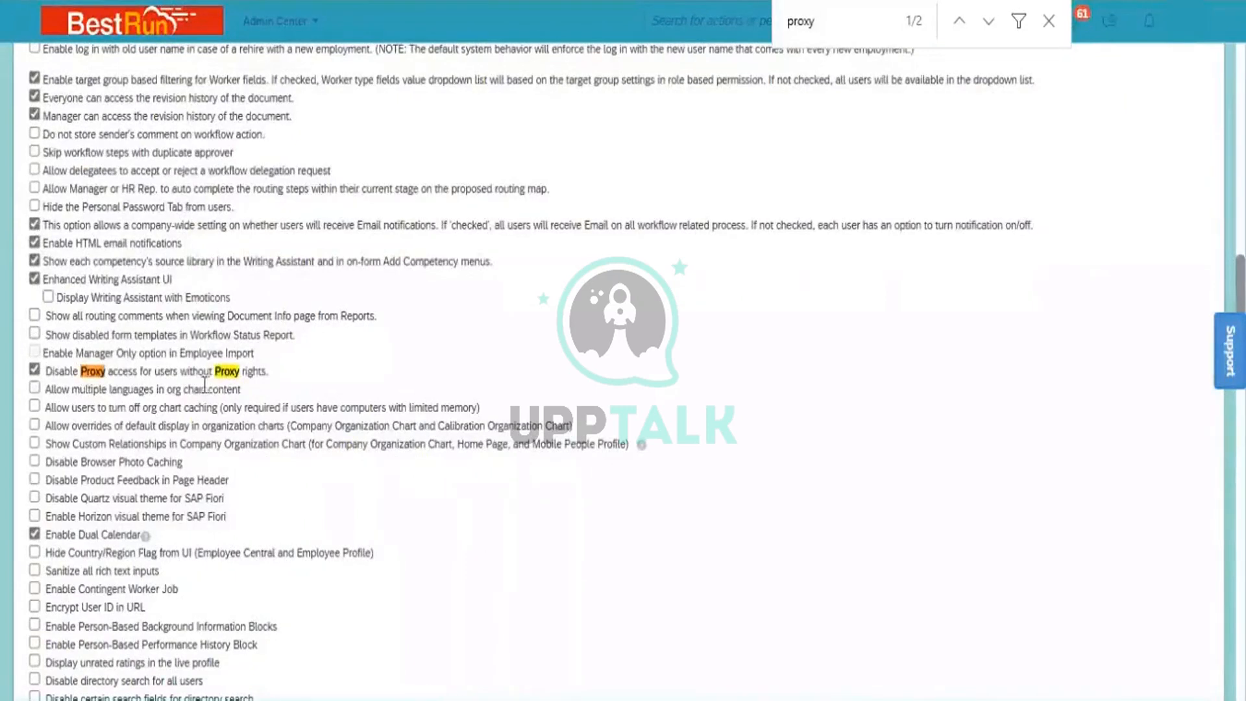
{"action": "left_click", "coordinate": [35, 369]}
{"action": "scroll", "coordinate": [622, 363], "scroll_direction": "down", "scroll_amount": 20}
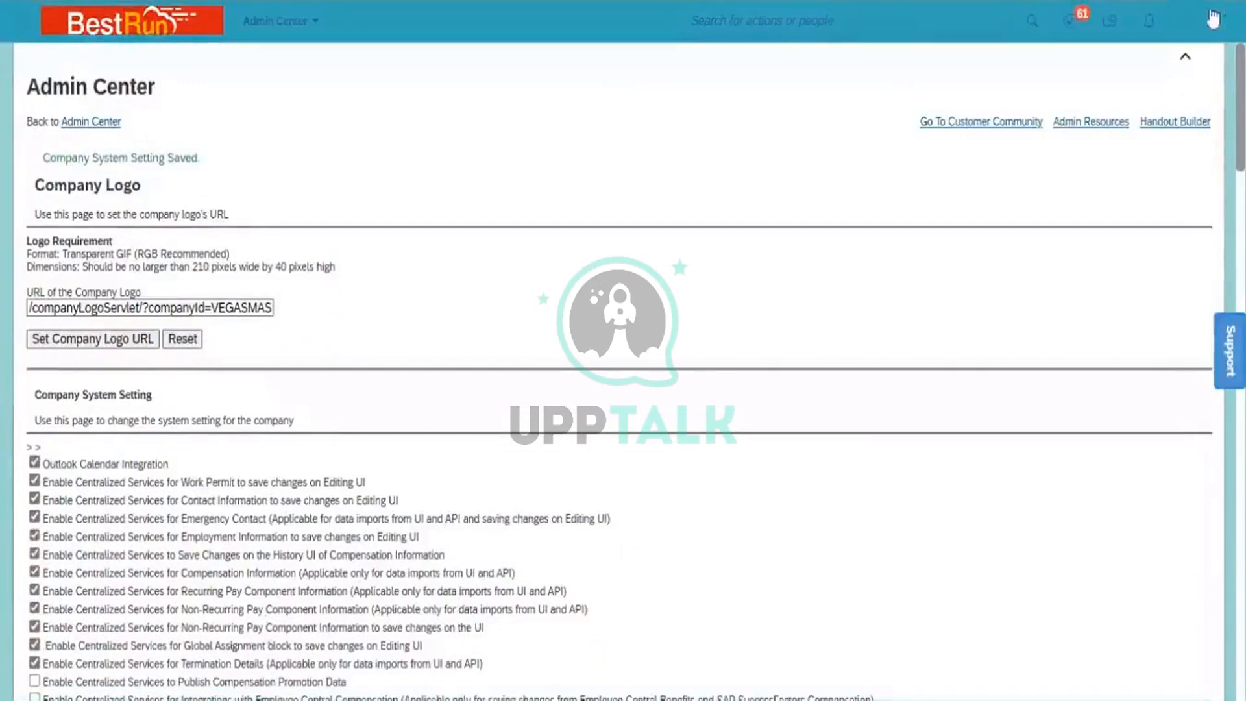
Step: Log out of the account and log back in with the prefilled credentials
{"action": "left_click", "coordinate": [1196, 25]}
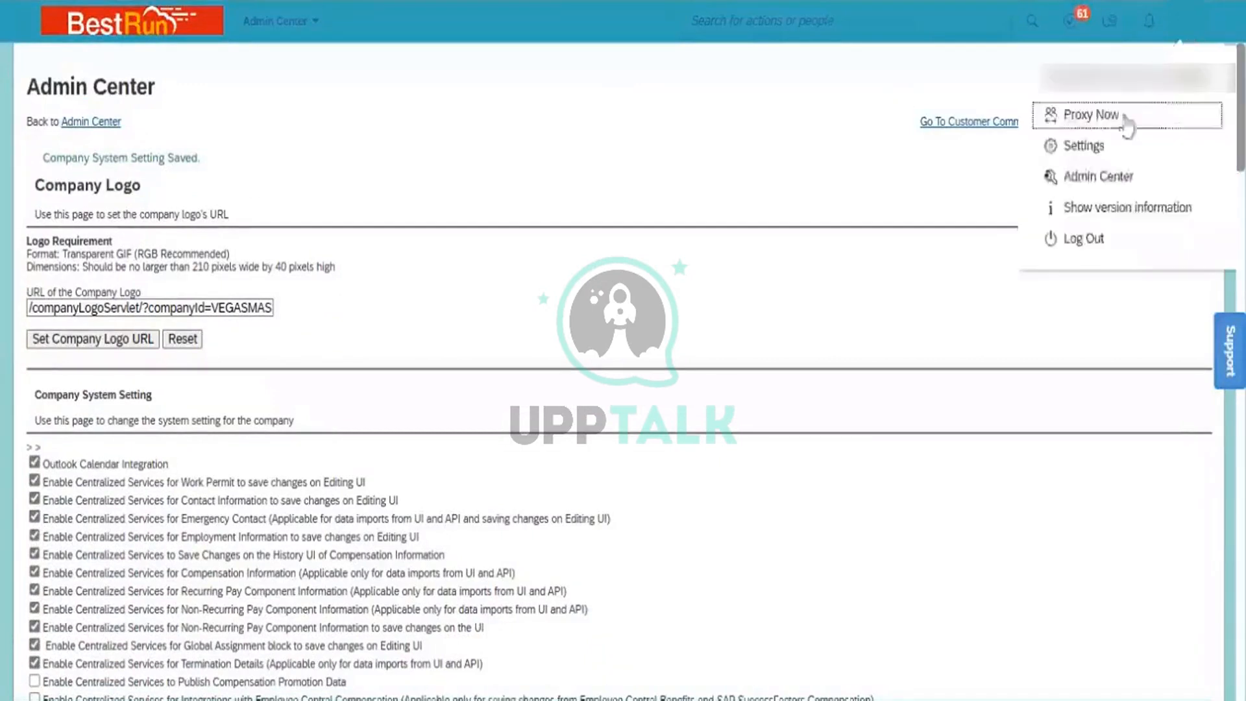
{"action": "left_click", "coordinate": [1073, 240]}
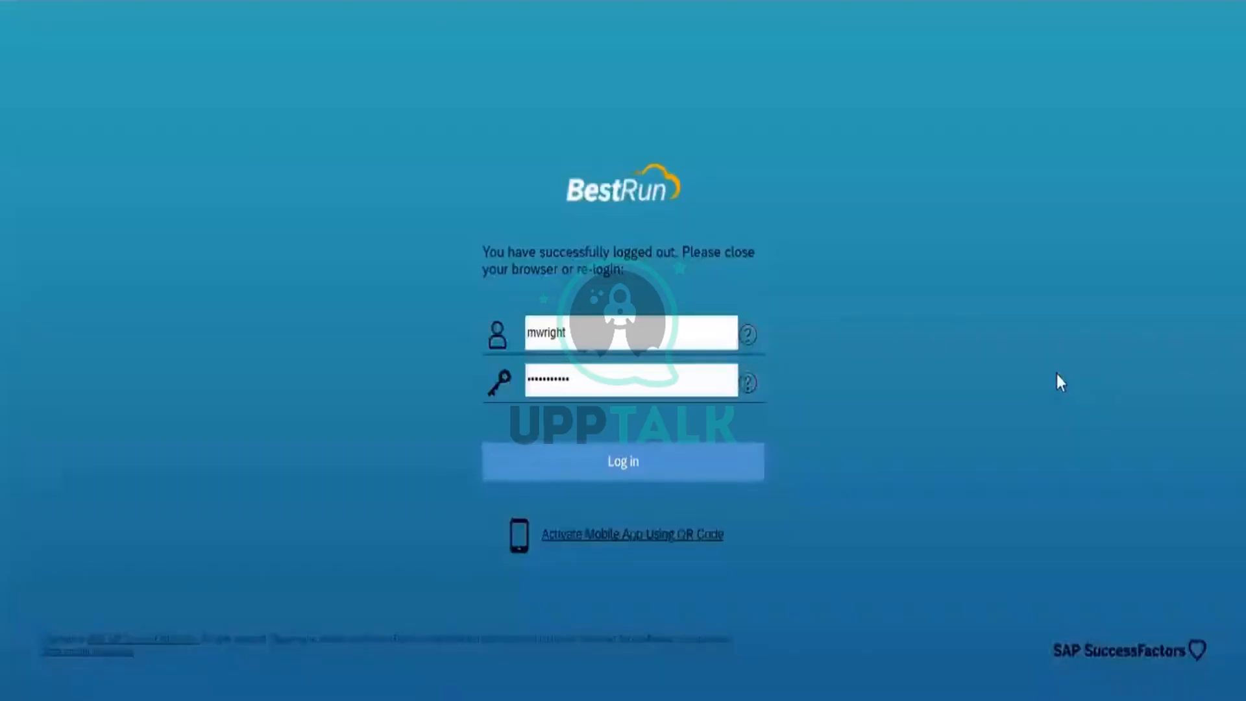
{"action": "left_click", "coordinate": [662, 461]}
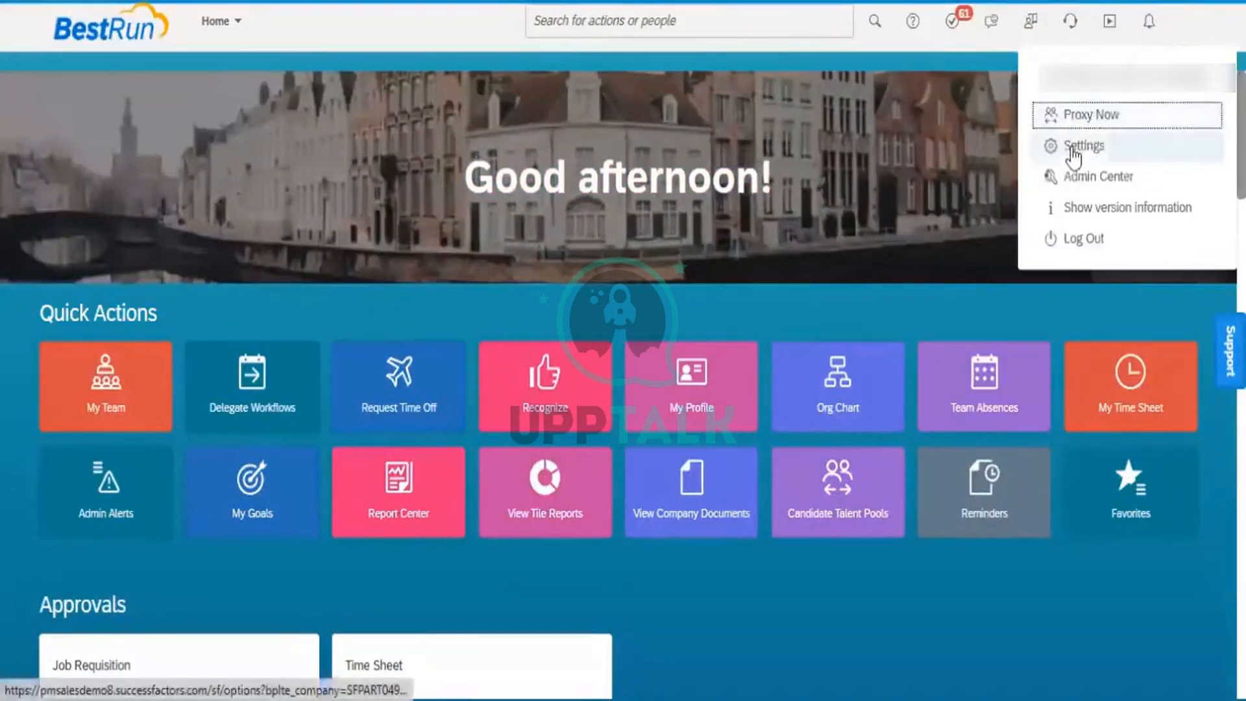
Step: Open the Assign Proxy form in the personal account settings
{"action": "left_click", "coordinate": [1075, 149]}
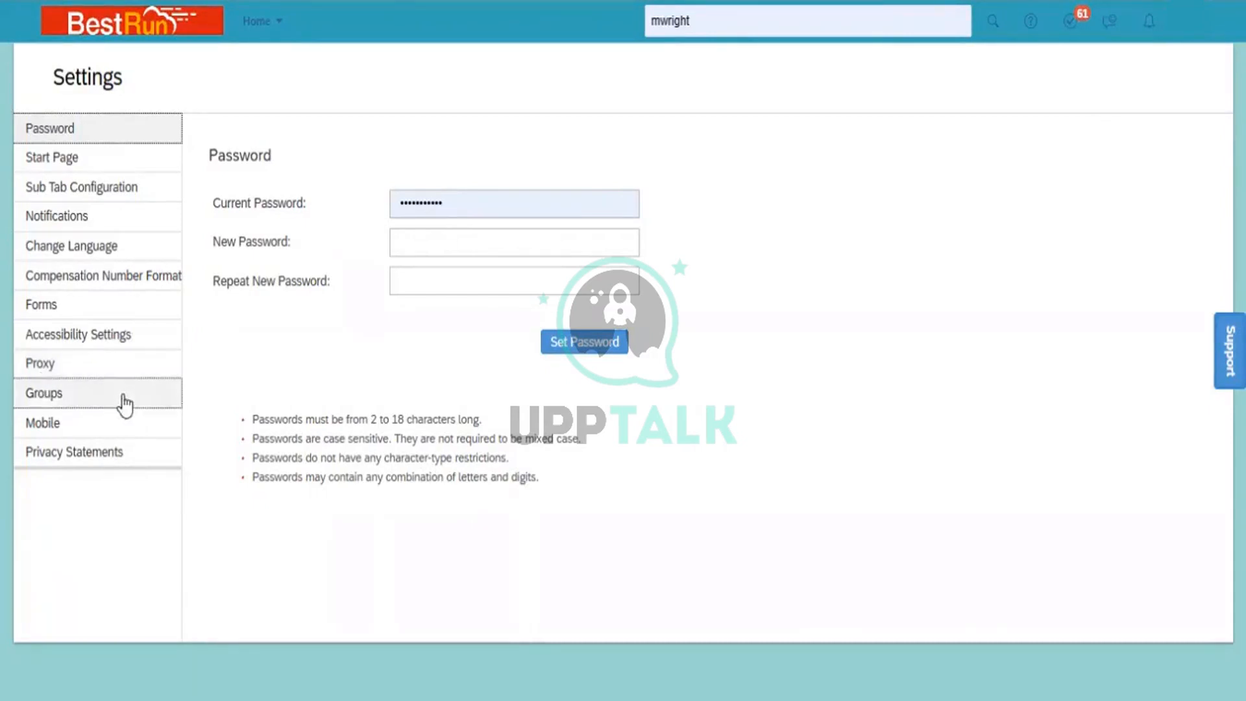
{"action": "left_click", "coordinate": [51, 367]}
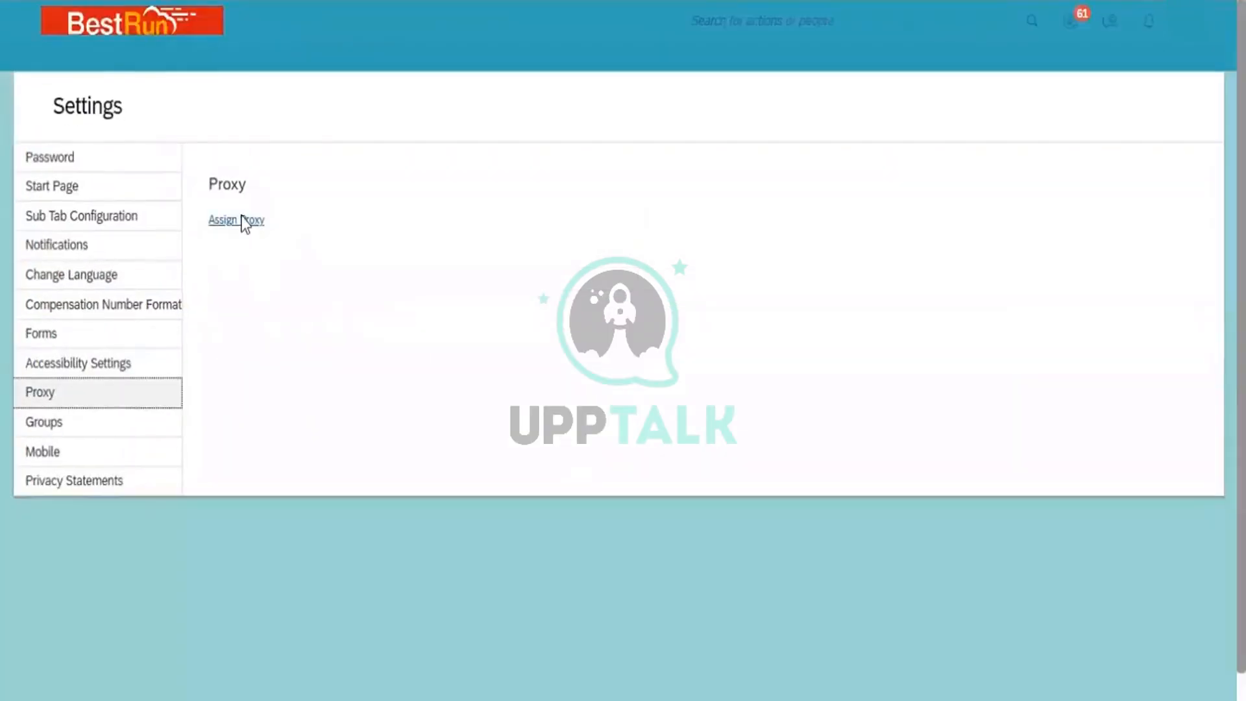
{"action": "left_click", "coordinate": [245, 193]}
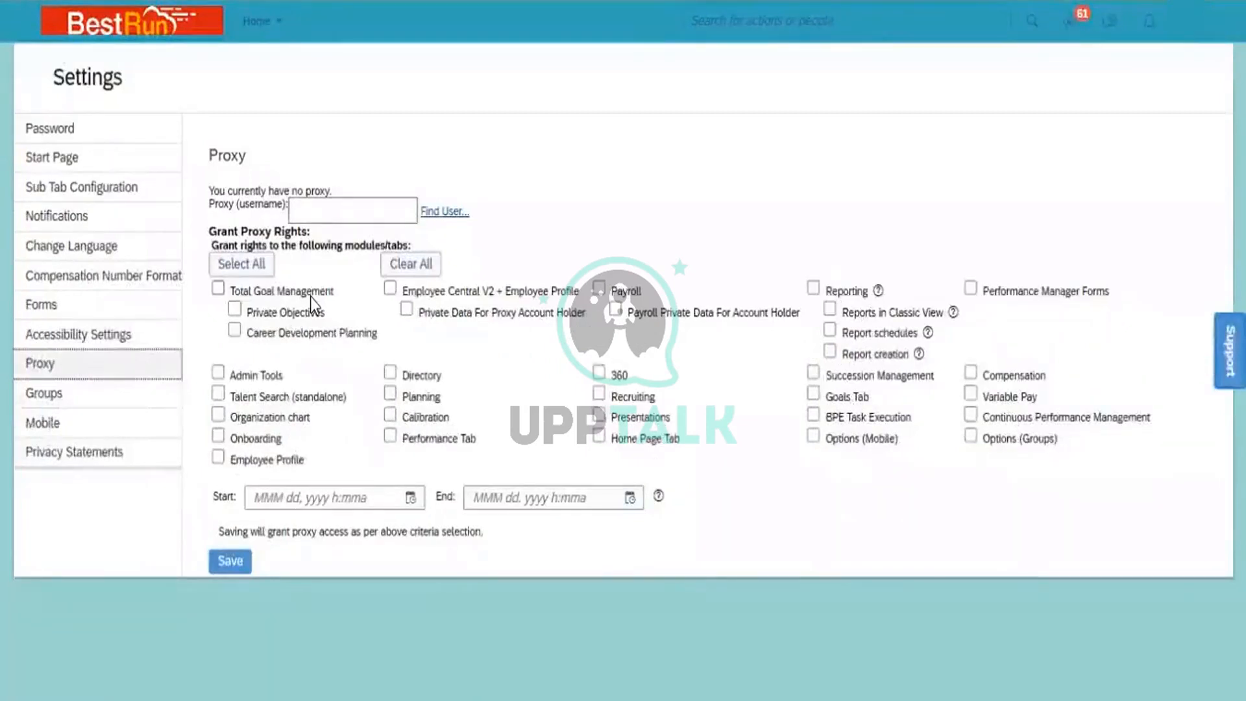
Step: Choose the first suggested user as the proxy and select the Payroll and Payroll Private Data For Account Holder rights
{"action": "left_click", "coordinate": [316, 210]}
{"action": "type", "text": "a"}
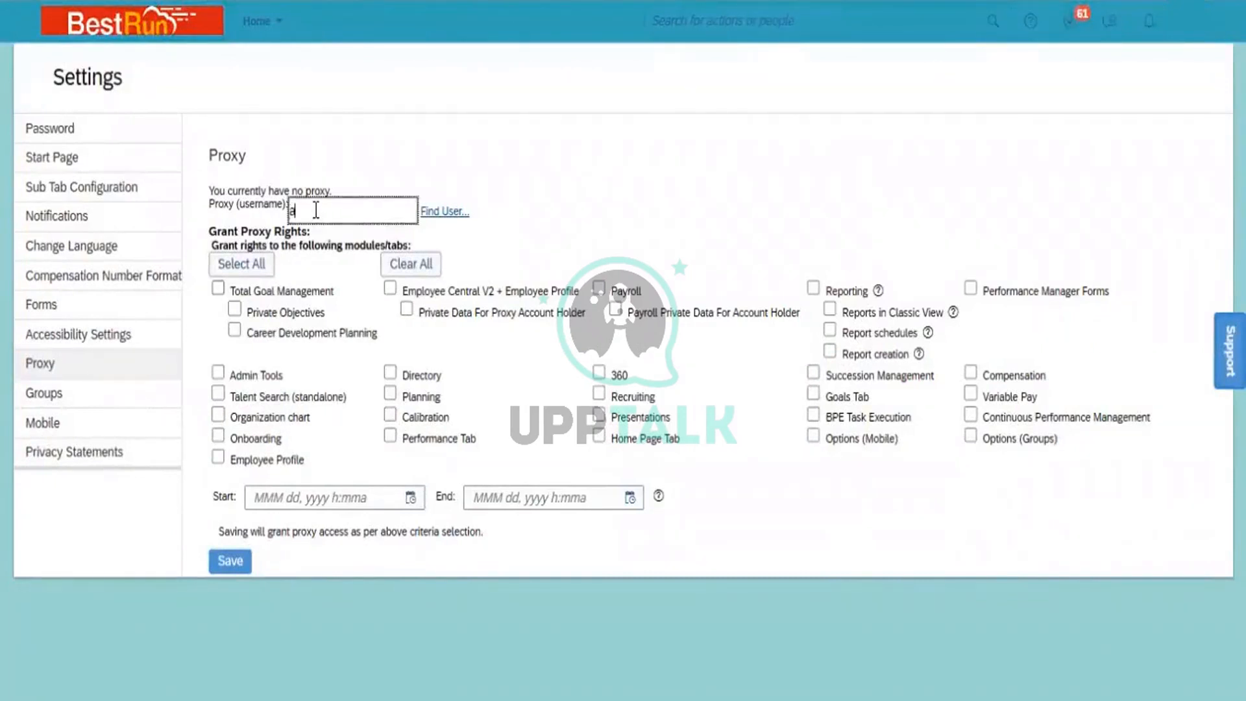
{"action": "type", "text": "lex"}
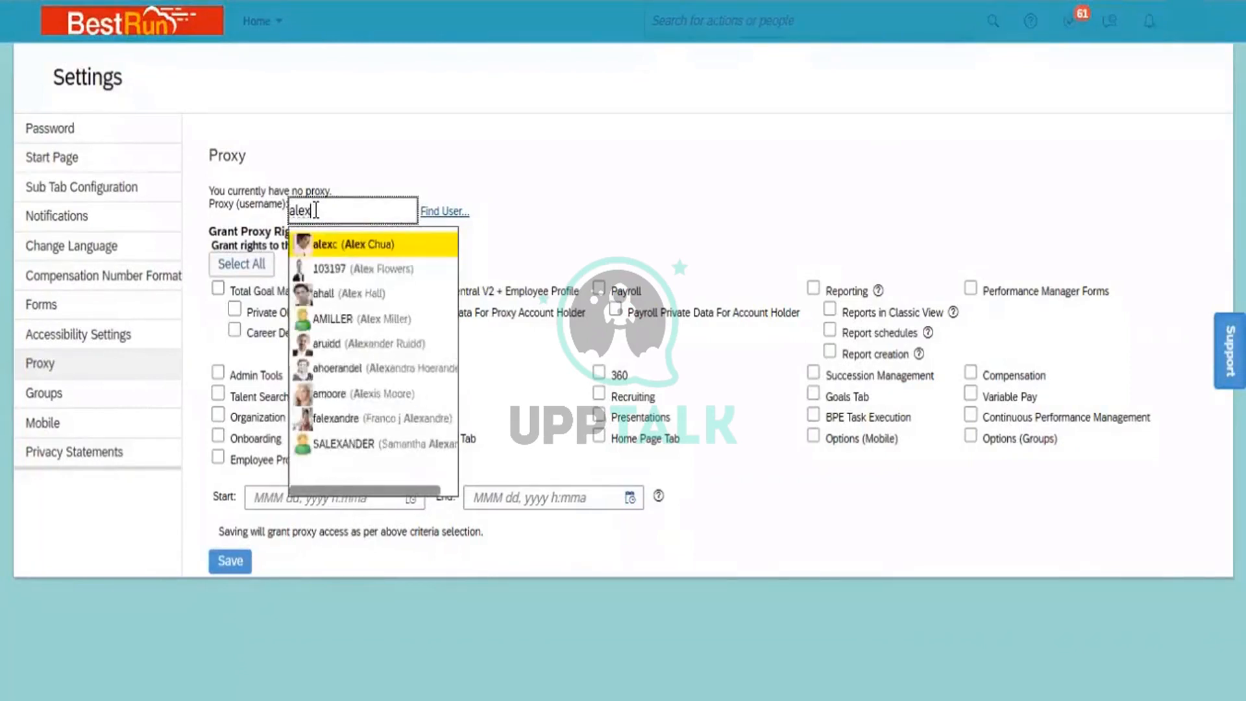
{"action": "left_click", "coordinate": [340, 247]}
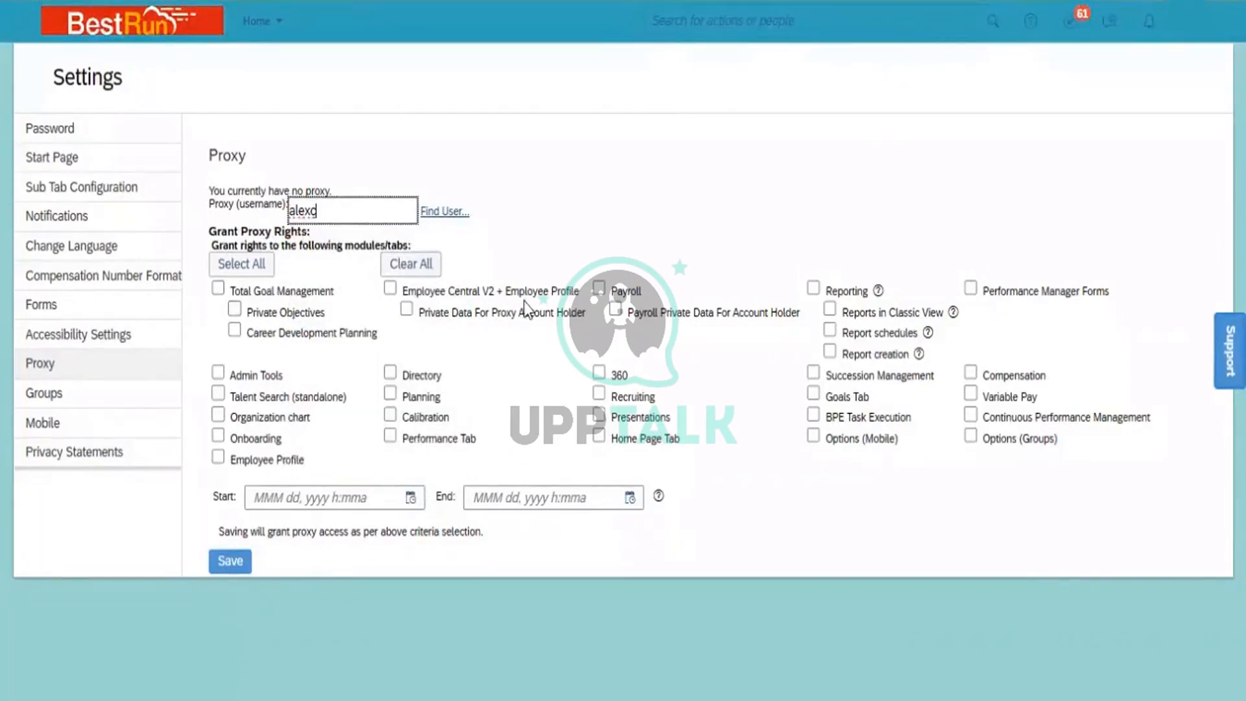
{"action": "left_click", "coordinate": [598, 289]}
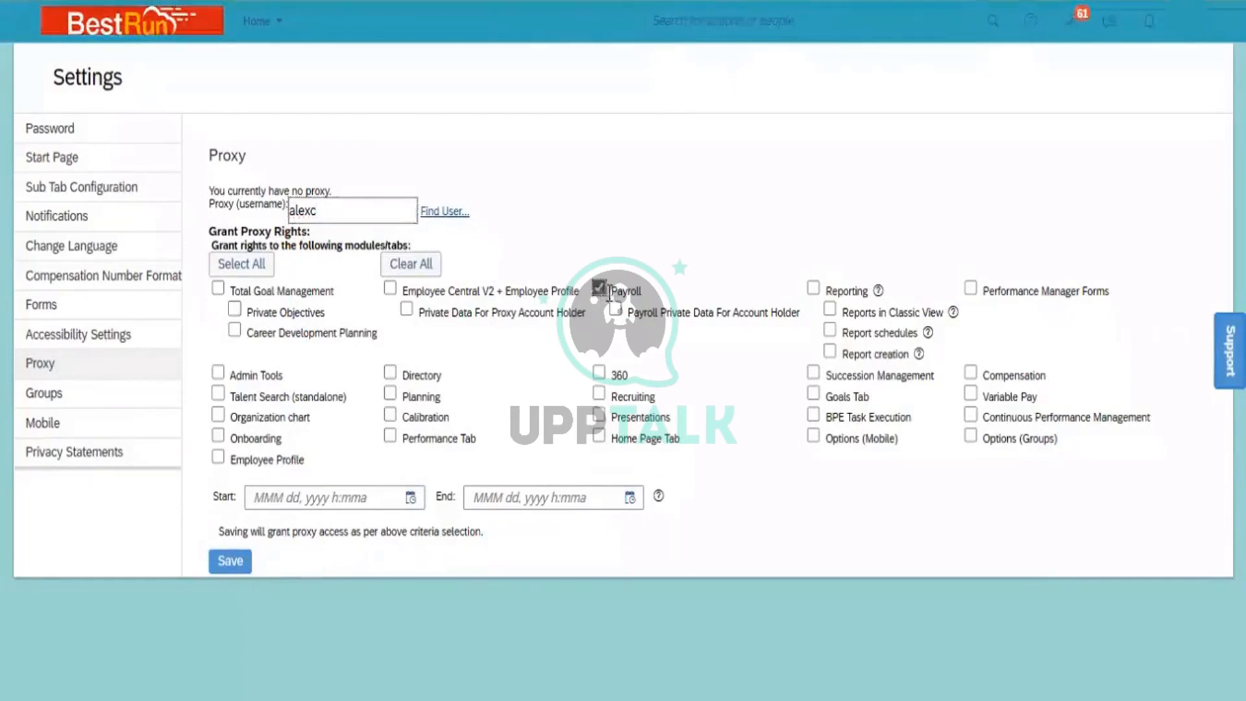
{"action": "left_click", "coordinate": [616, 312]}
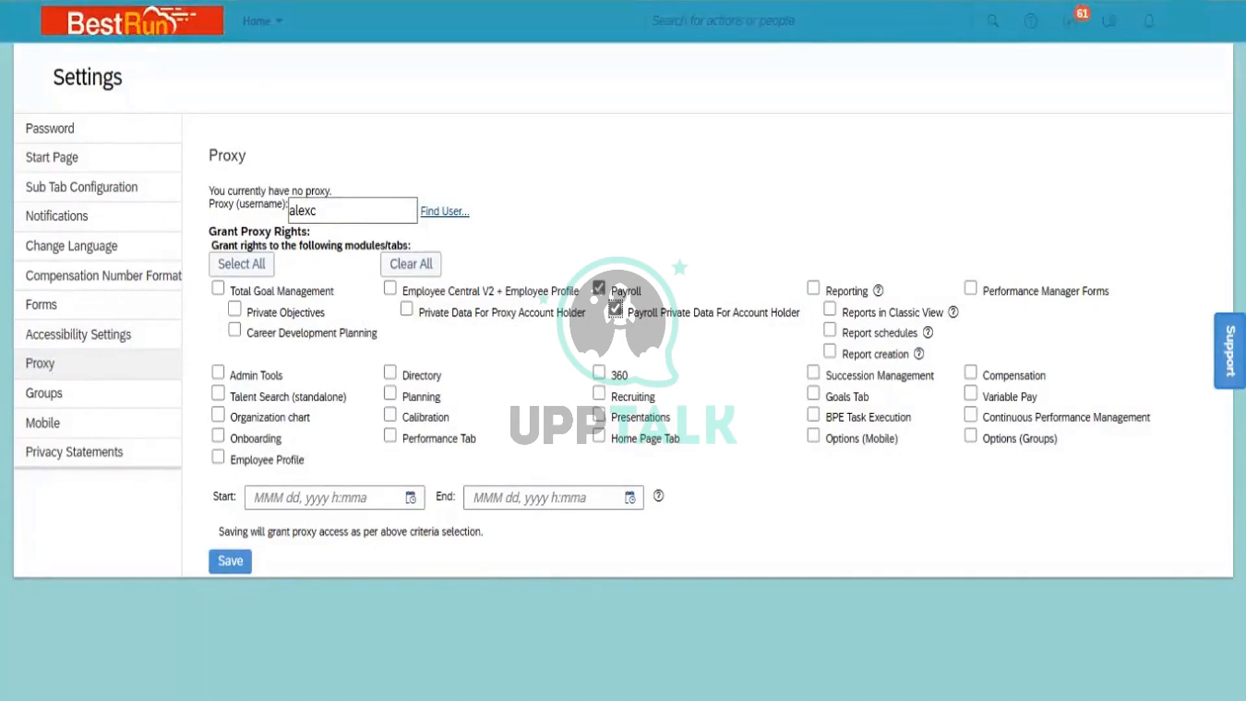
Step: Check the Proxy Management entry in the Excel notes, return to SAP SuccessFactors, and open Proxy Management by searching for "proxy"
{"action": "key", "text": "alt+Tab"}
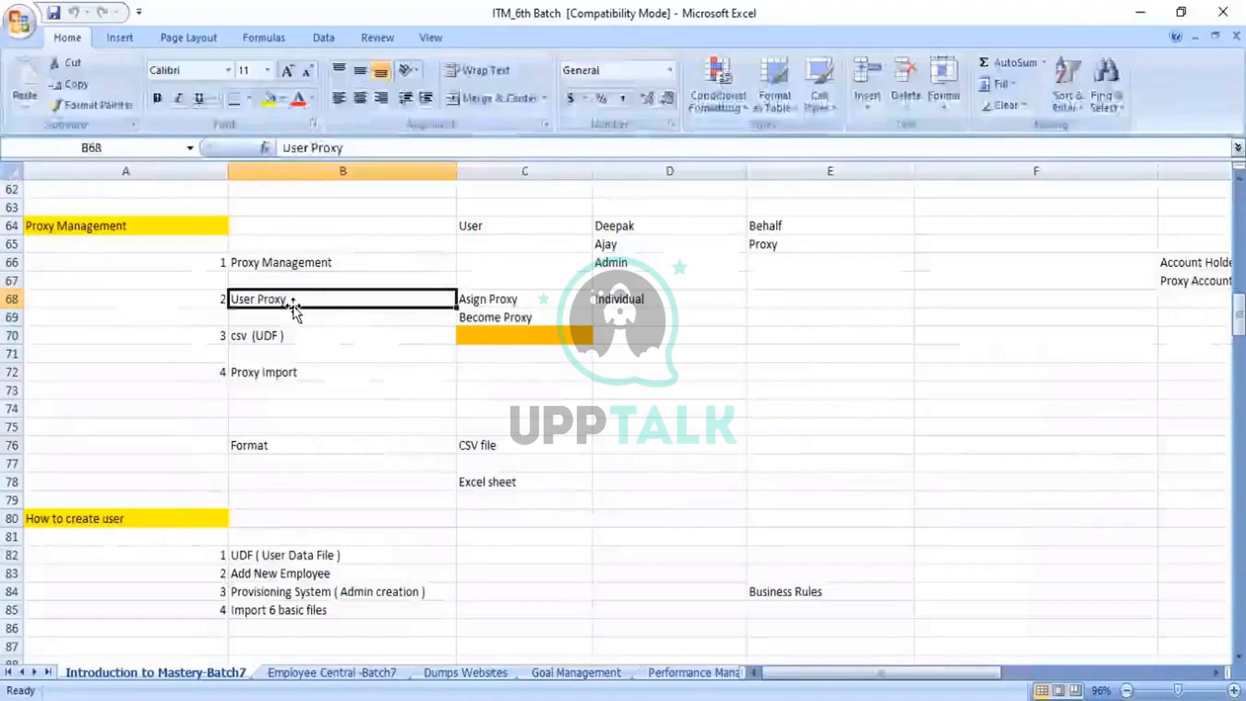
{"action": "left_click", "coordinate": [285, 264]}
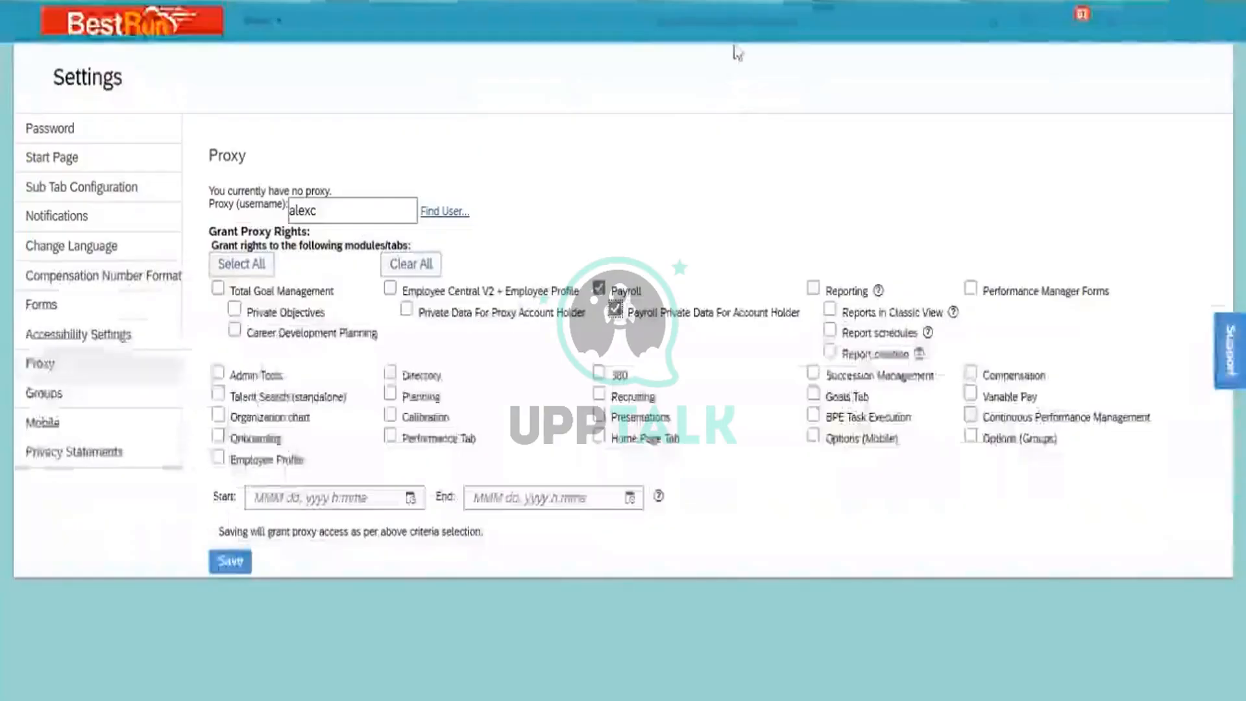
{"action": "left_click", "coordinate": [743, 20]}
{"action": "type", "text": "pro"}
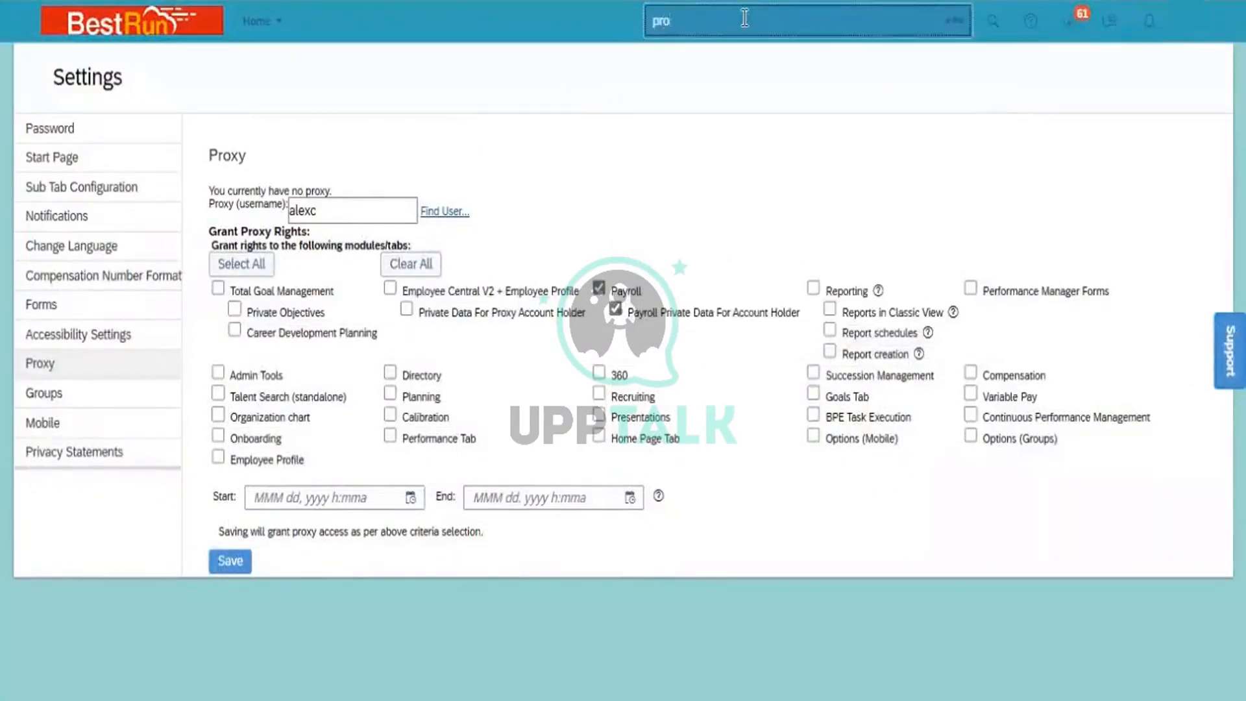
{"action": "type", "text": "xy"}
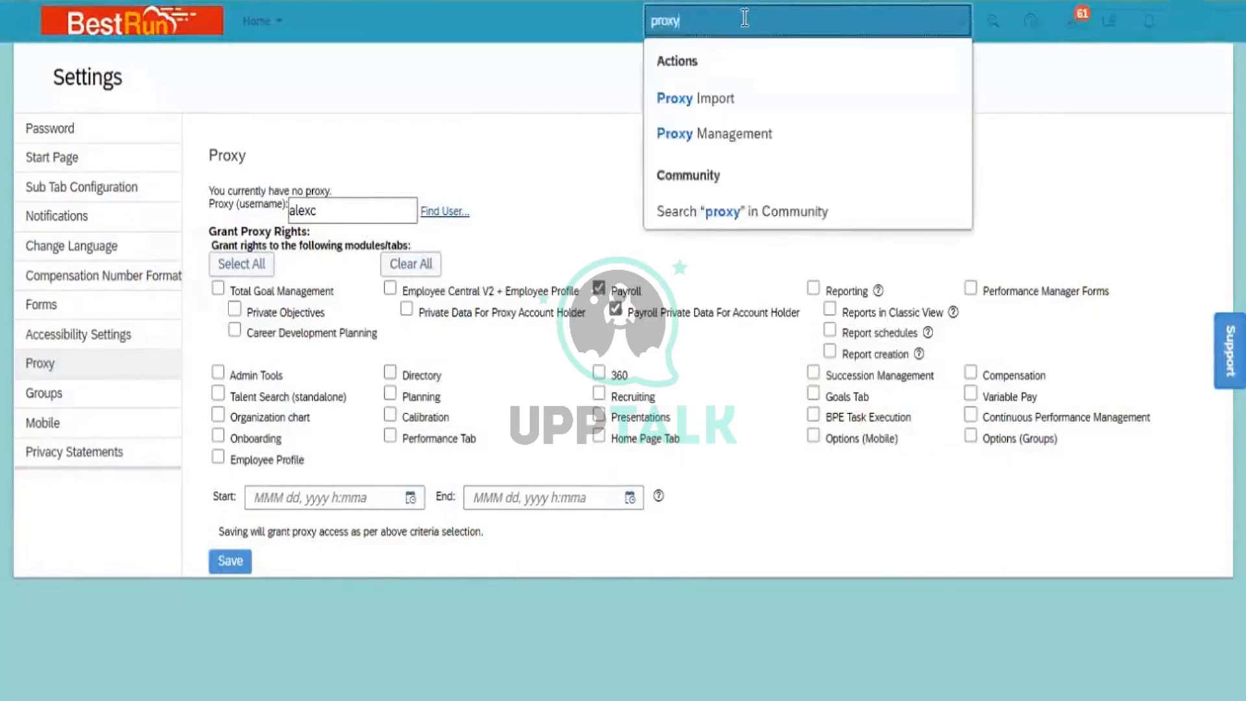
{"action": "left_click", "coordinate": [752, 138]}
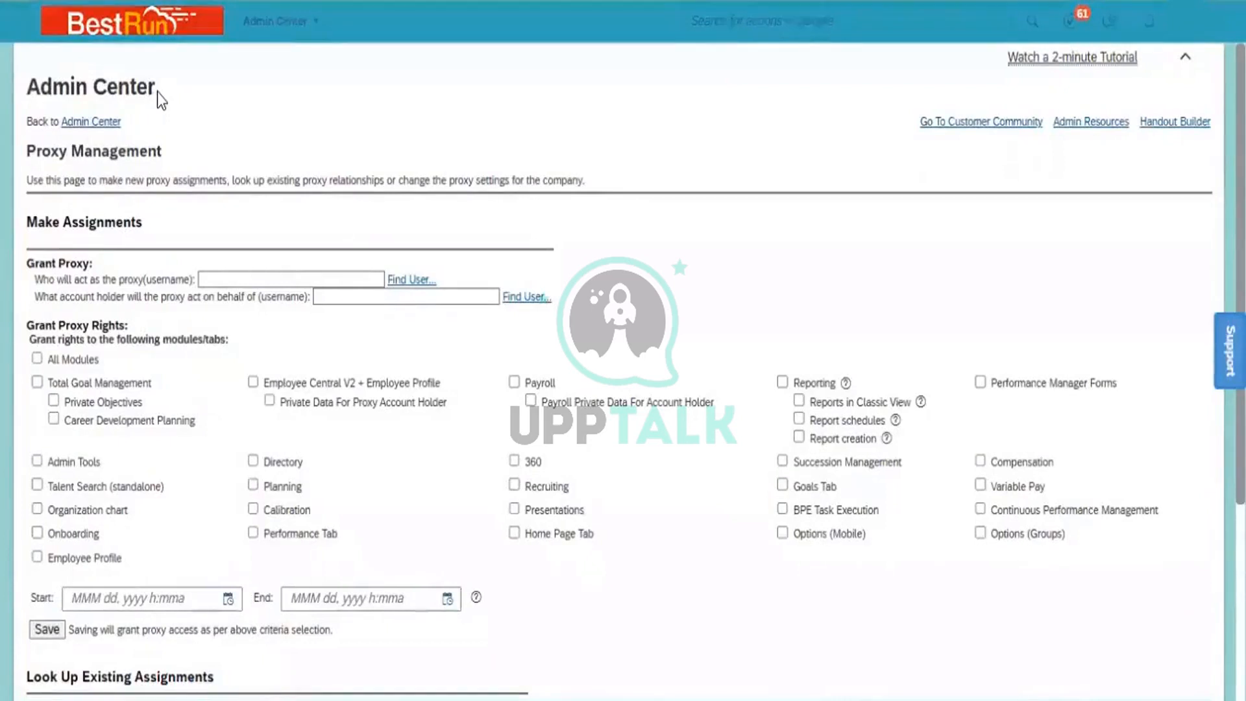
Step: Examine the Proxy Management page, including the Grant Proxy username fields and the account holder lookup under Look Up Existing Assignments
{"action": "left_click_drag", "start_coordinate": [156, 84], "coordinate": [33, 85]}
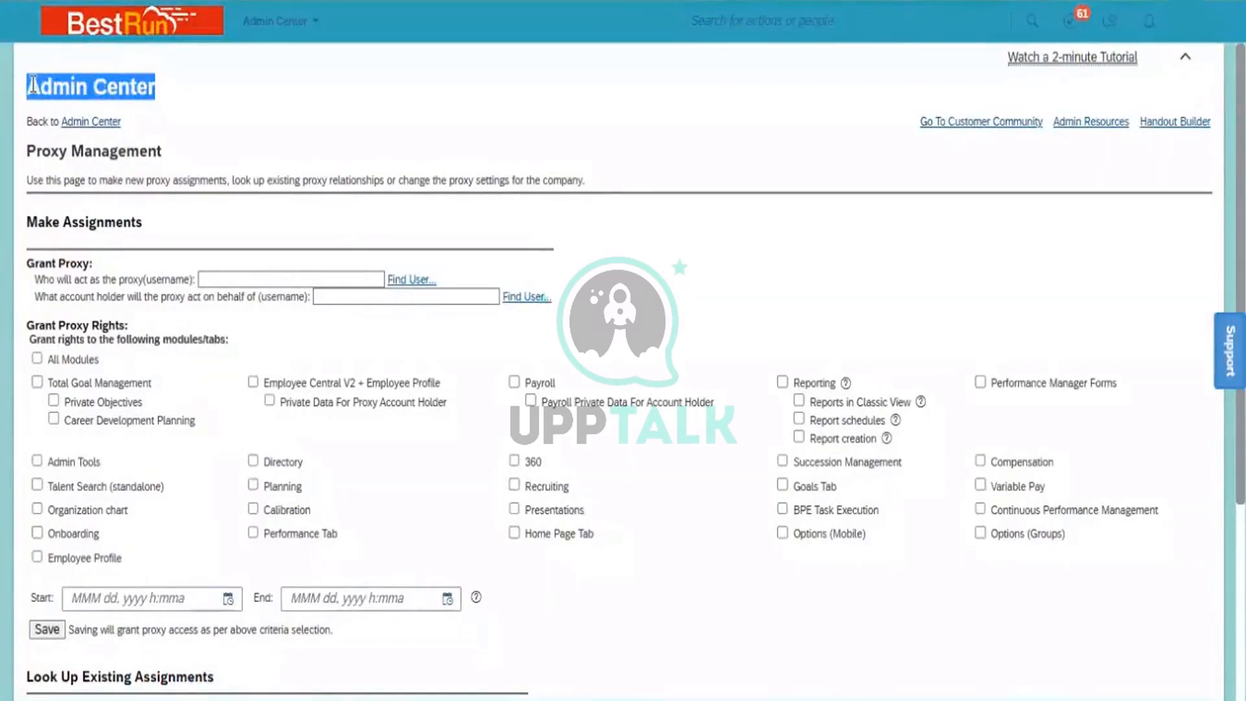
{"action": "left_click", "coordinate": [159, 121]}
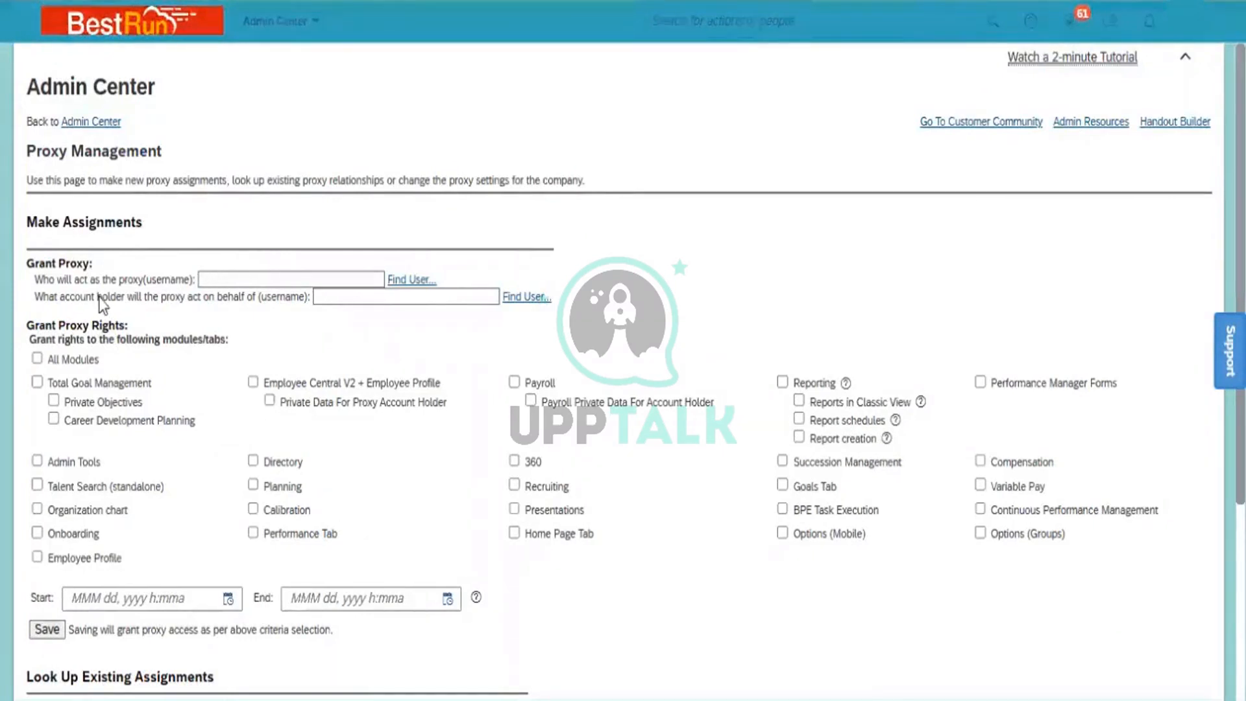
{"action": "left_click", "coordinate": [221, 281]}
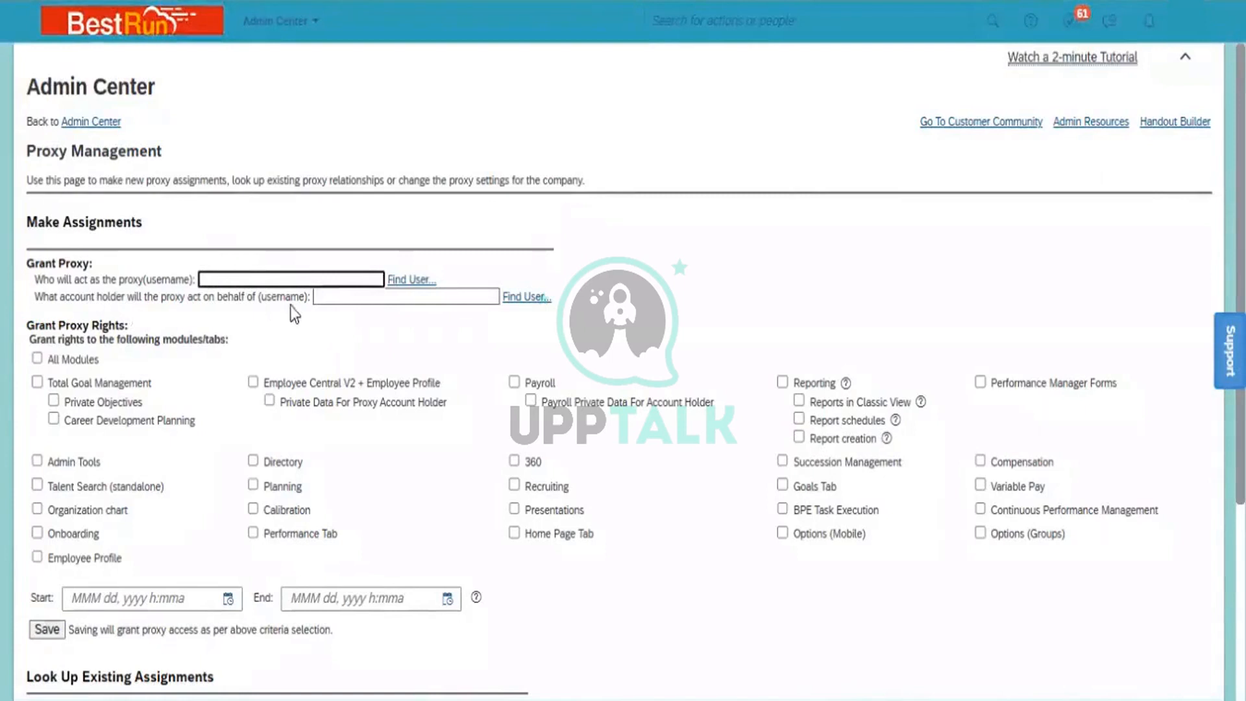
{"action": "left_click", "coordinate": [345, 296]}
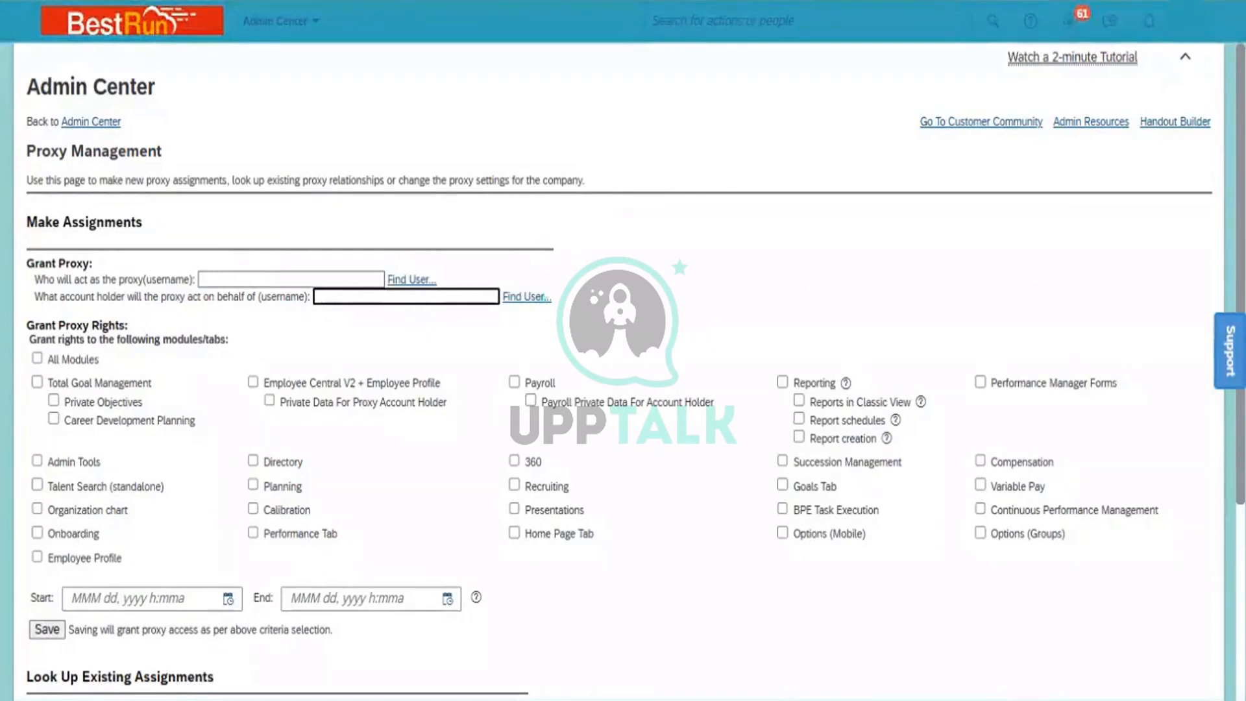
{"action": "scroll", "coordinate": [622, 369], "scroll_direction": "down", "scroll_amount": 4}
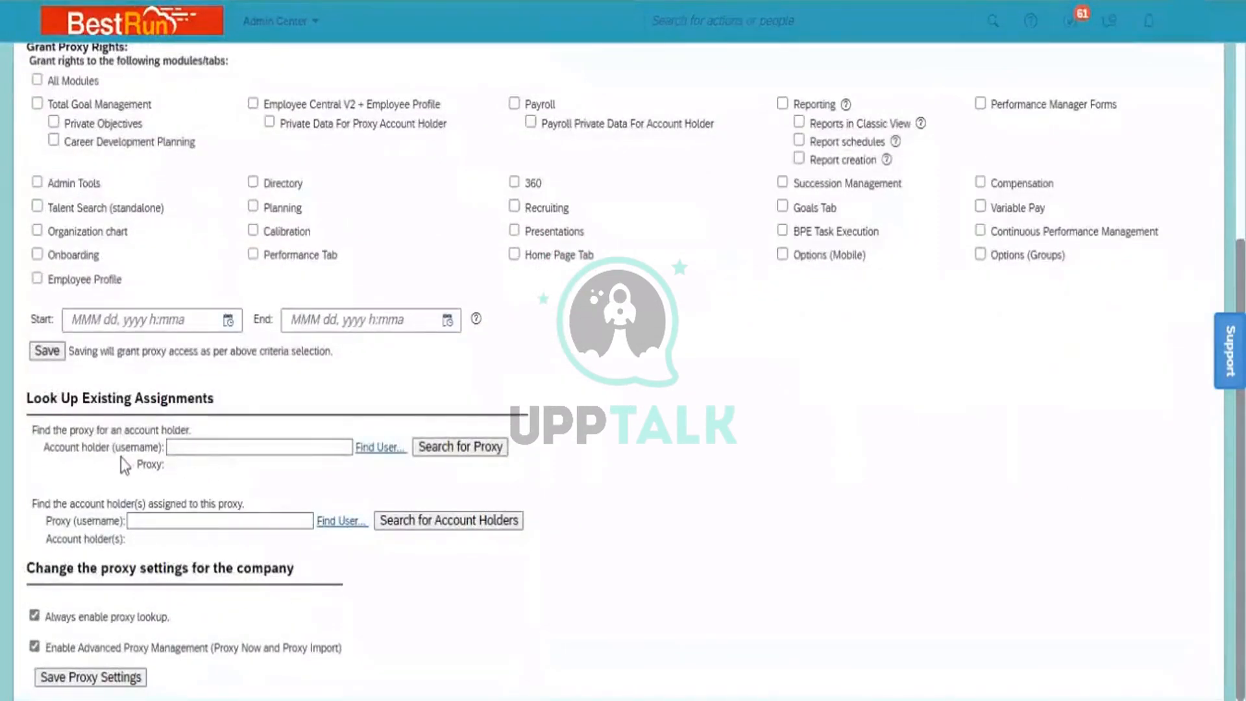
{"action": "left_click", "coordinate": [210, 448]}
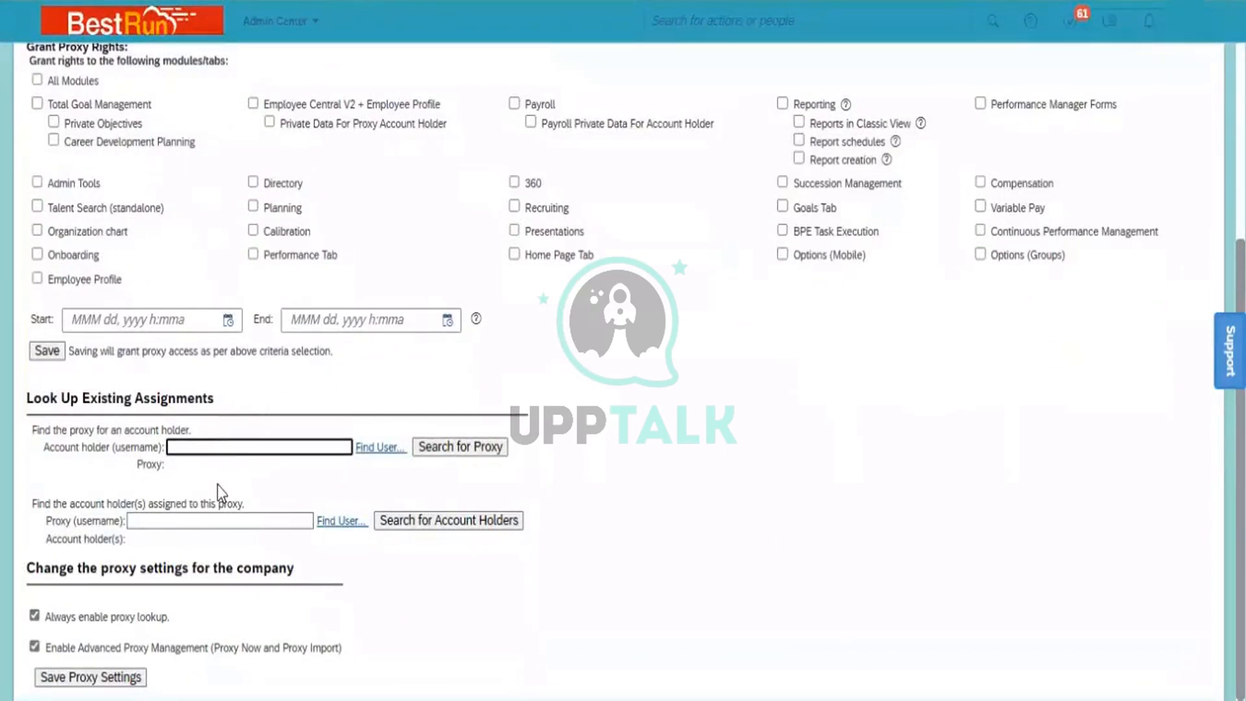